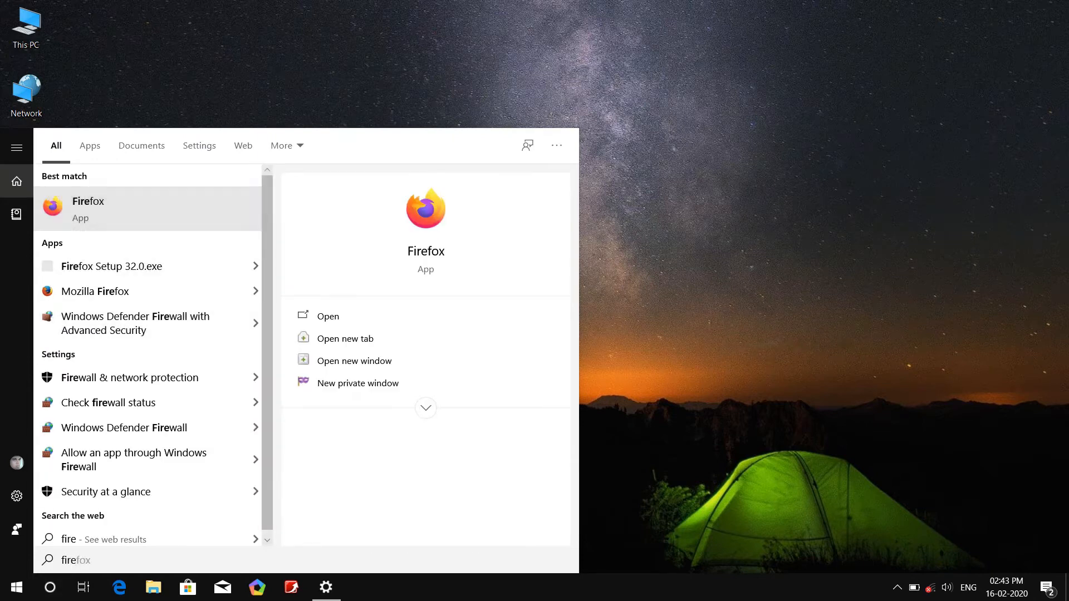
# - Launch Firefox and shrink its maximized window so the desktop icons are accessible
pyautogui.press('Return')
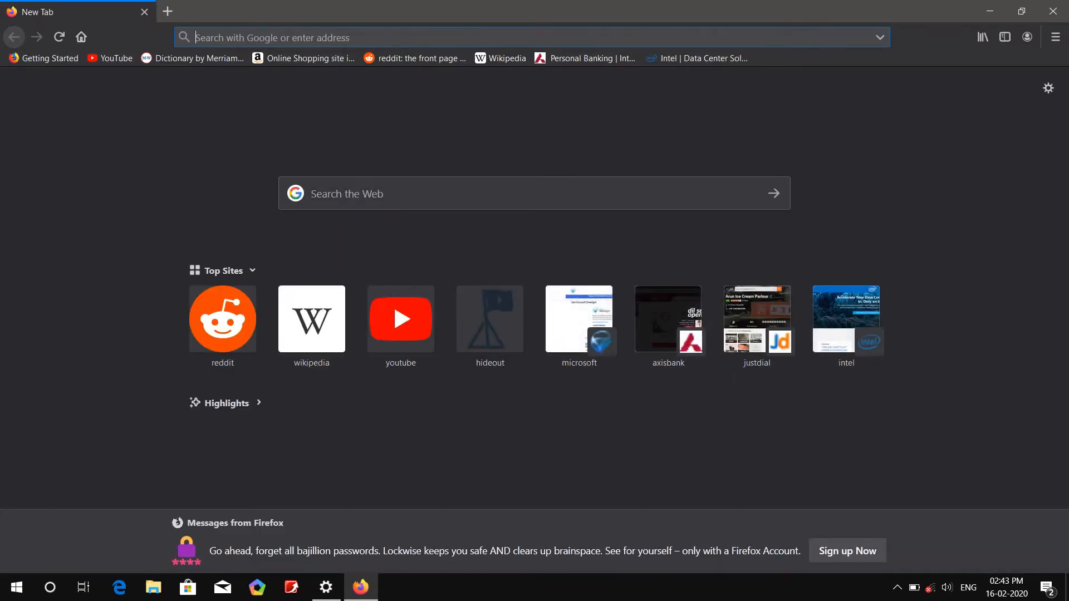
pyautogui.press('super+Down')
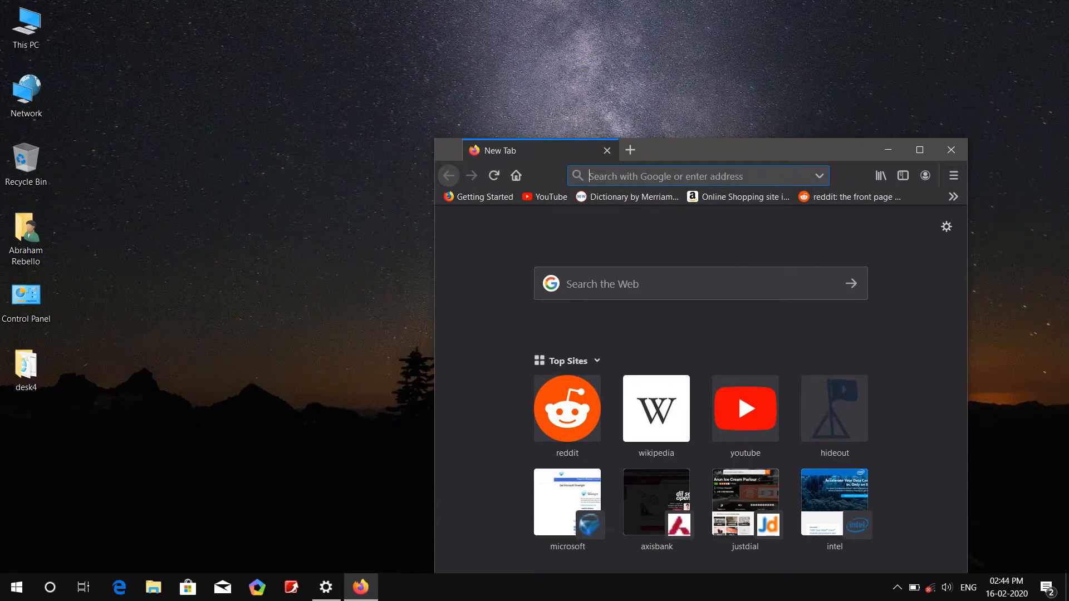
# - Open the user's profile folder from the desktop and show its hidden items
pyautogui.click(26, 239)
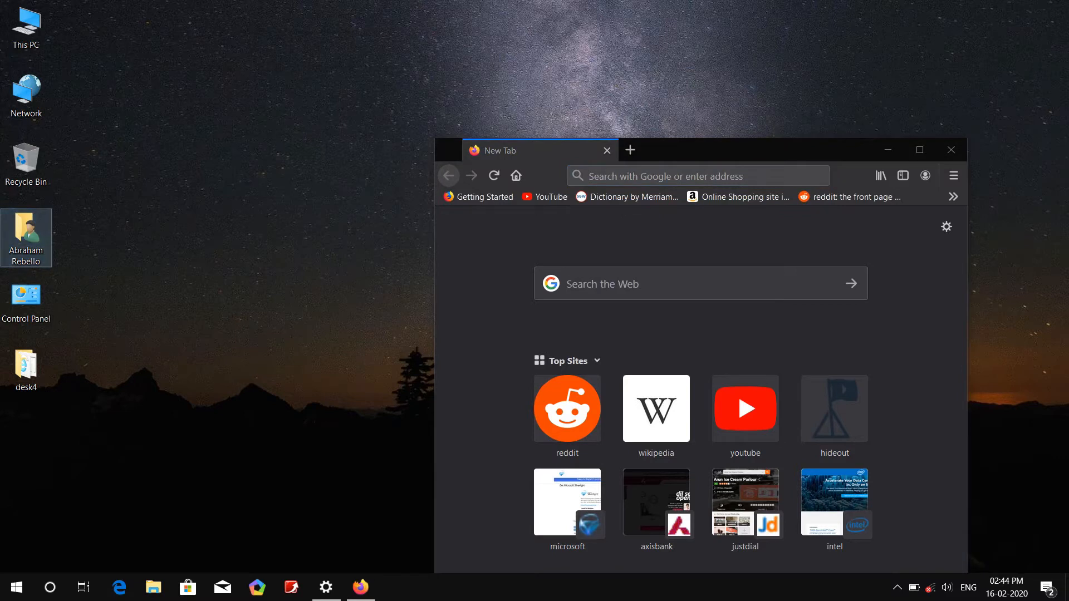
pyautogui.press('Return')
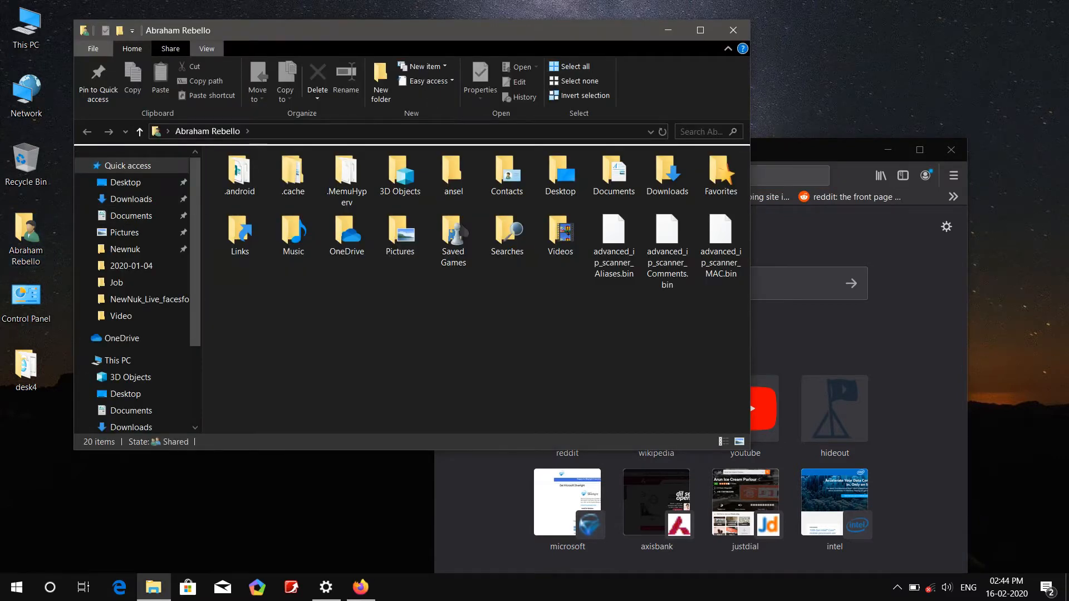
pyautogui.click(206, 49)
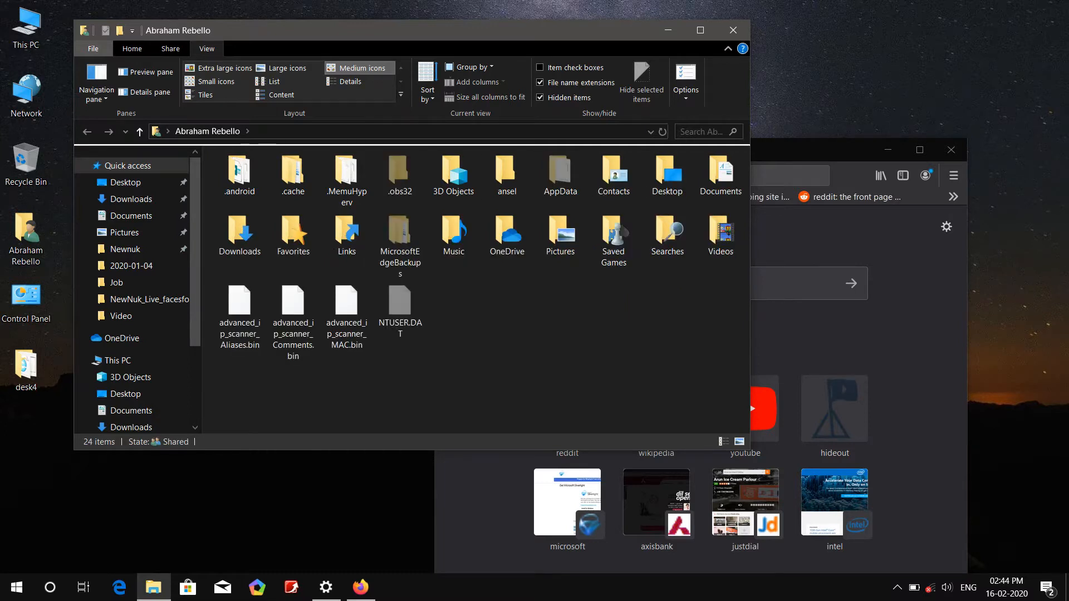
# - Open the Roaming folder inside the profile's AppData folder
pyautogui.click(560, 172)
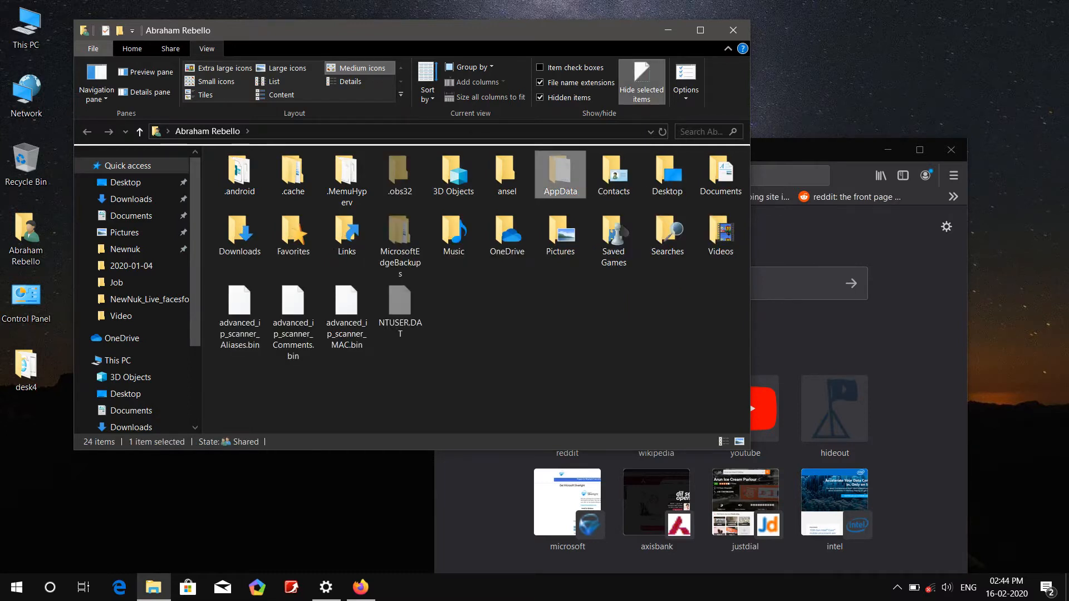
pyautogui.press('Return')
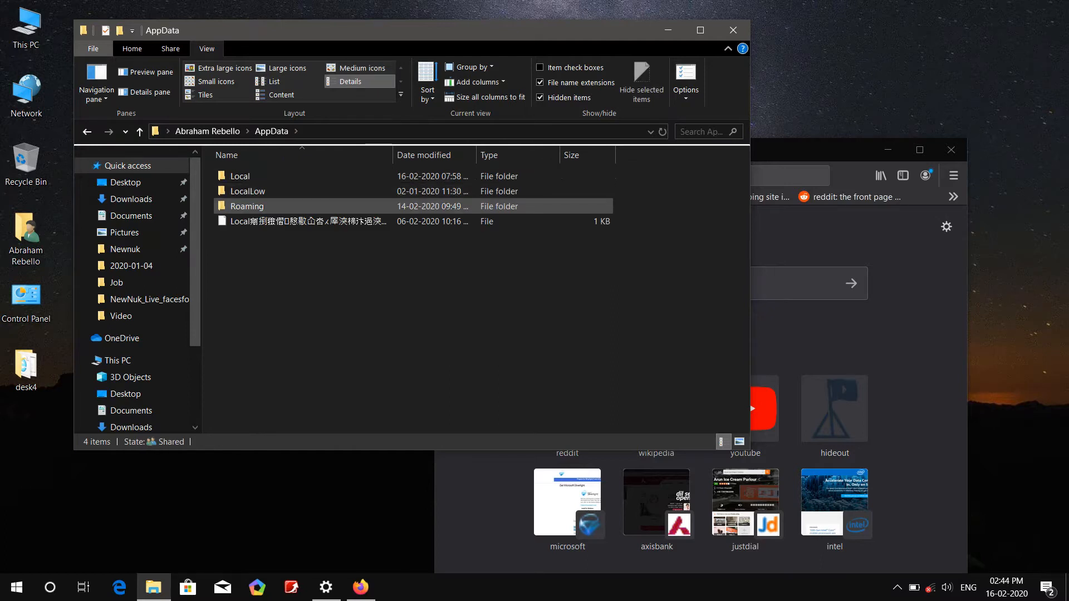
pyautogui.click(247, 206)
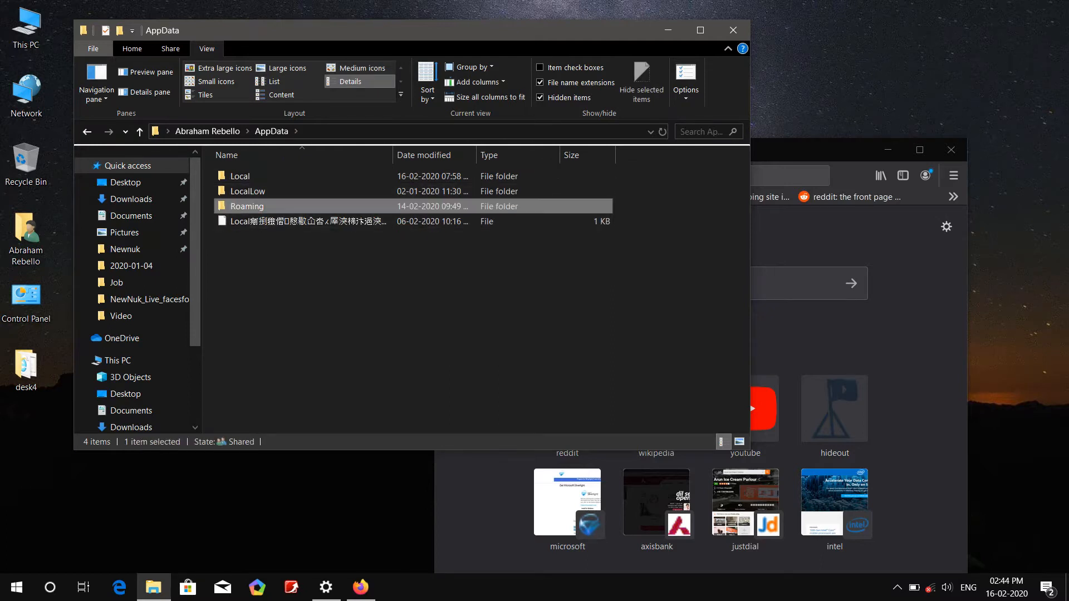
pyautogui.press('Return')
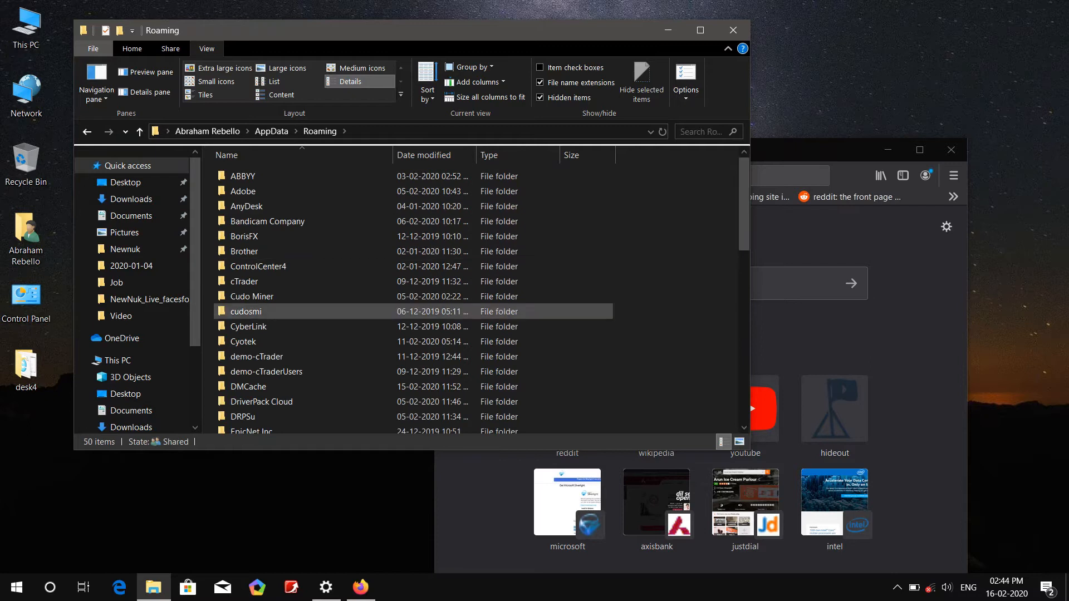
# - Copy the Mozilla folder from Roaming to the desktop, answering the file-in-use prompt for all current items
pyautogui.scroll(-4, 245, 306)
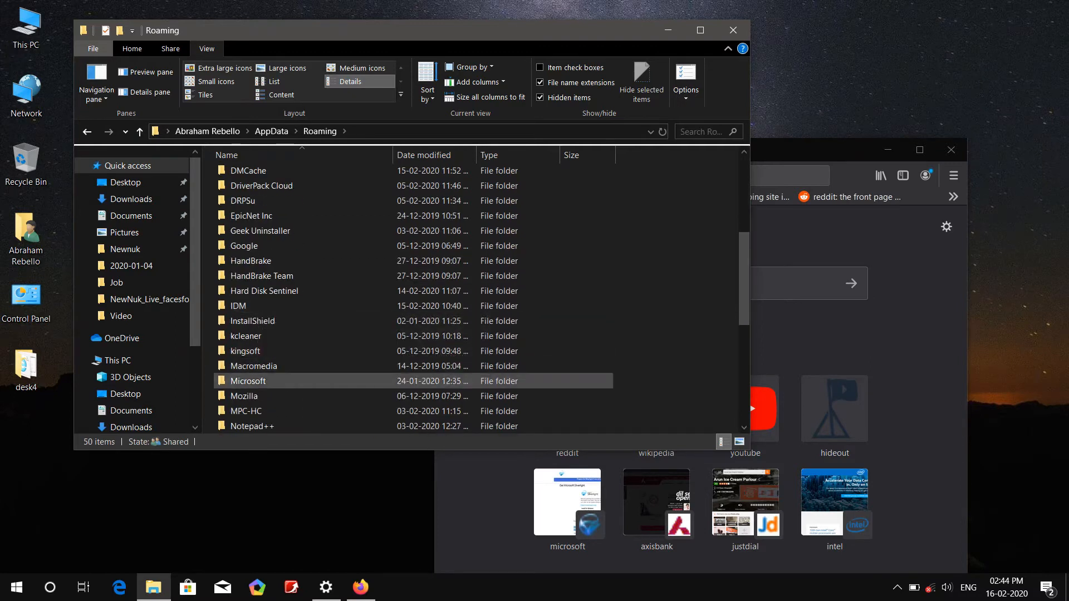
pyautogui.click(245, 395)
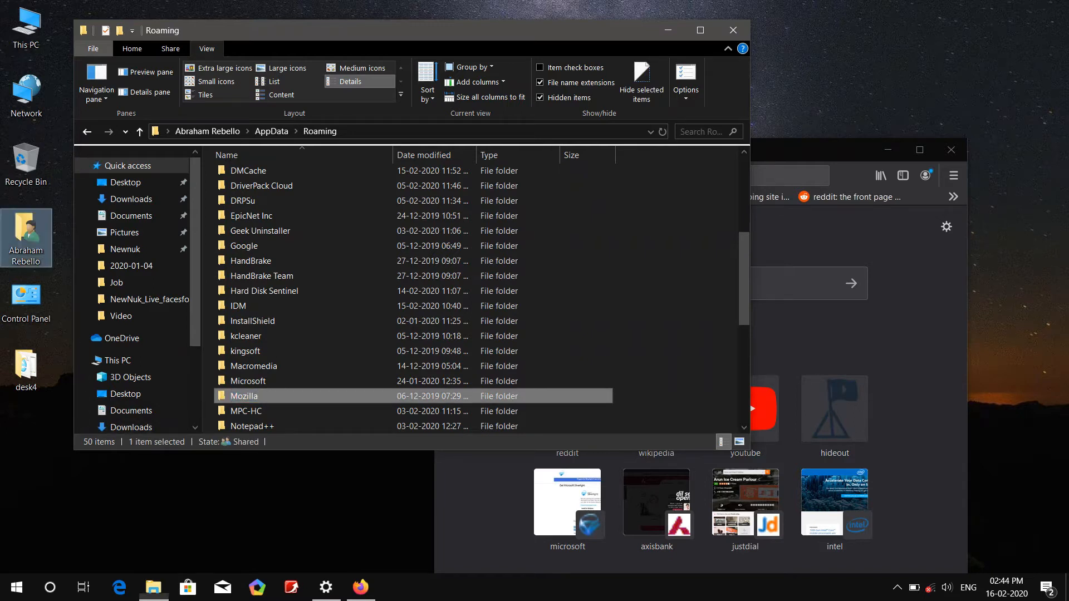
pyautogui.rightClick(56, 333)
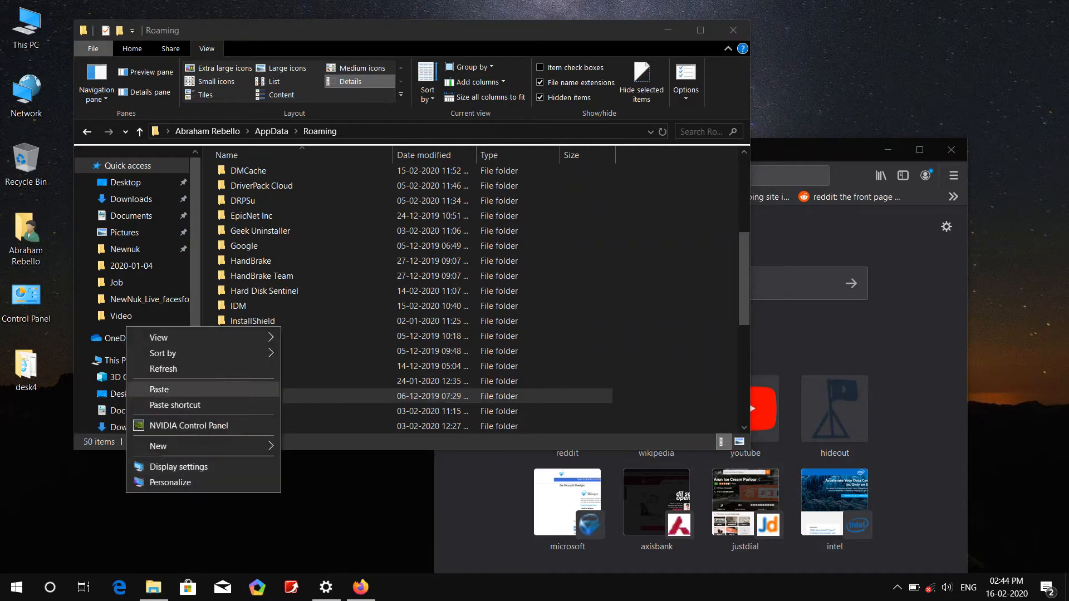
pyautogui.click(159, 389)
pyautogui.click(230, 440)
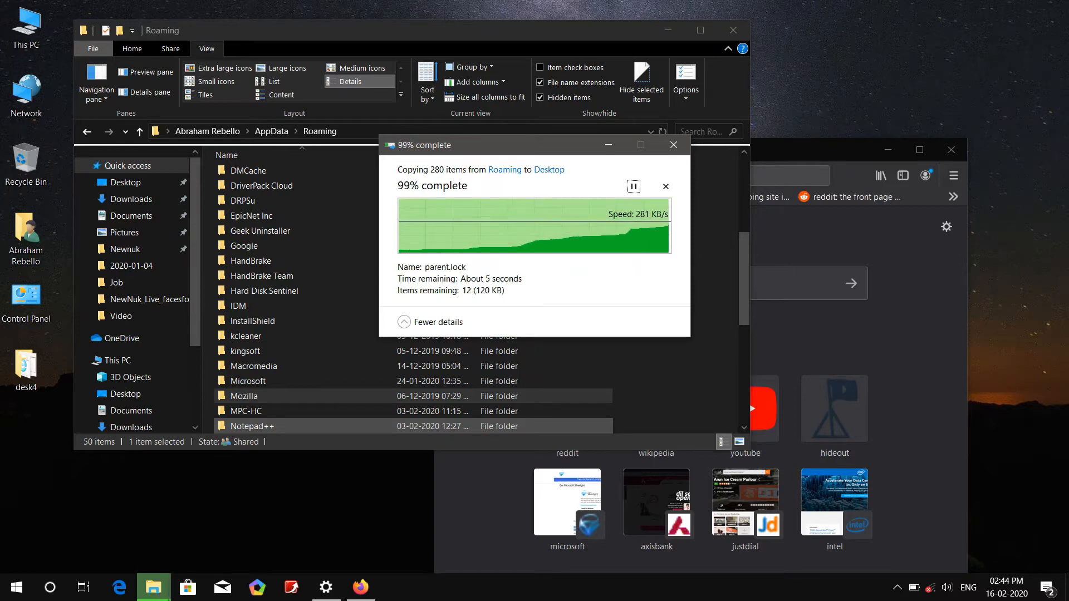
pyautogui.click(244, 396)
pyautogui.hotkey('alt', 'd')
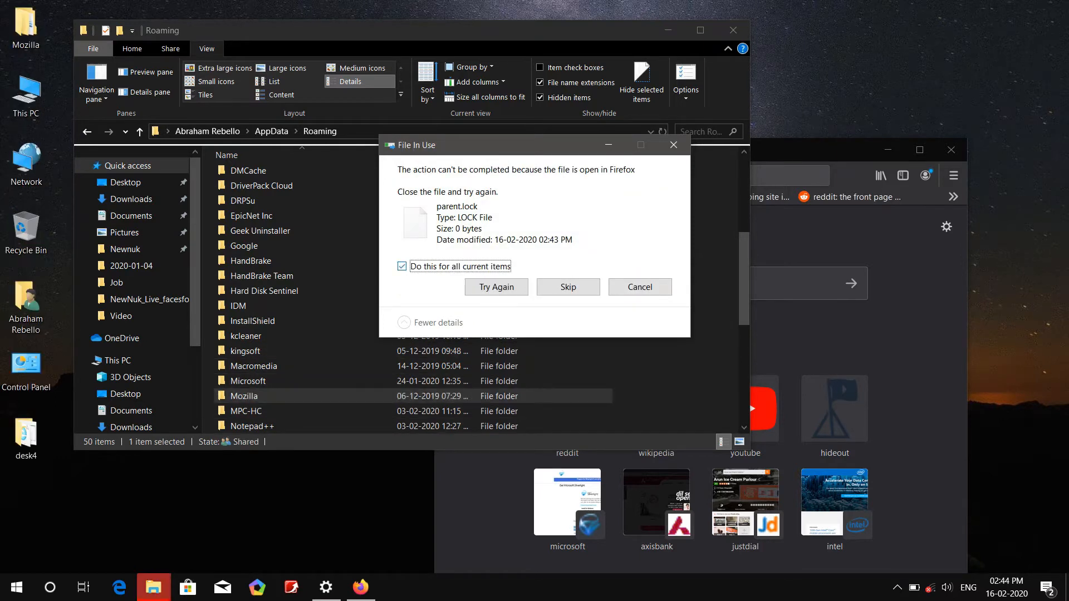
pyautogui.click(496, 287)
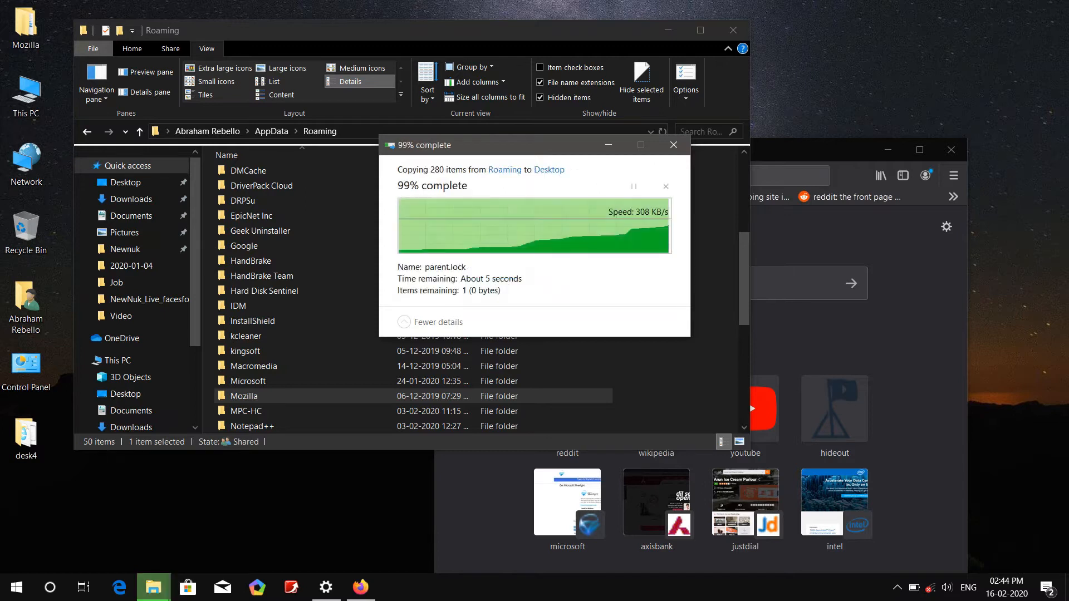
pyautogui.press('Return')
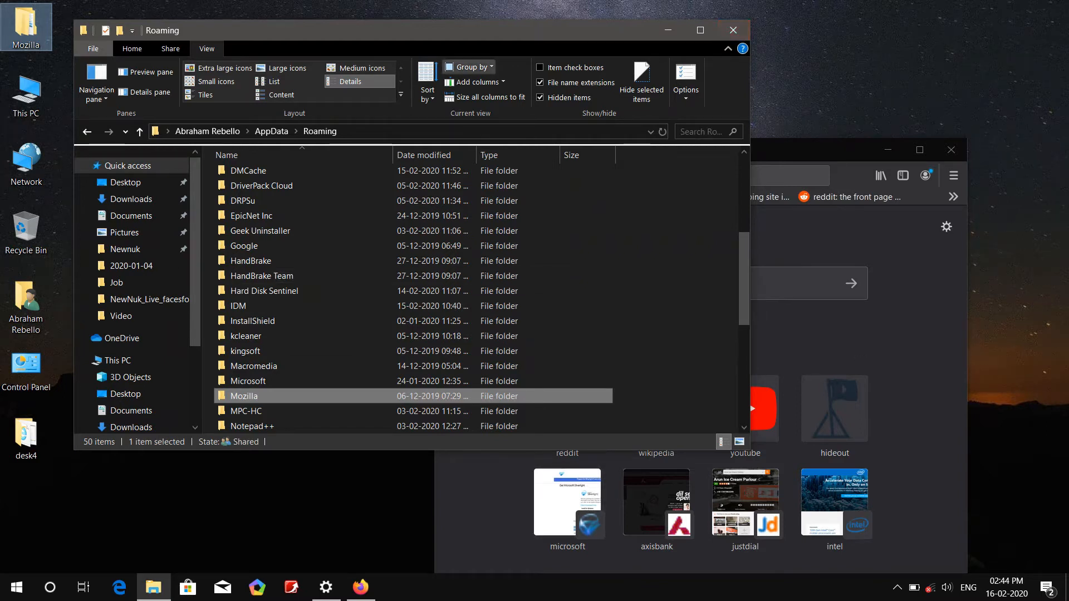
# - Close the Roaming folder window and move the copied Mozilla folder below desk4 on the desktop
pyautogui.click(733, 30)
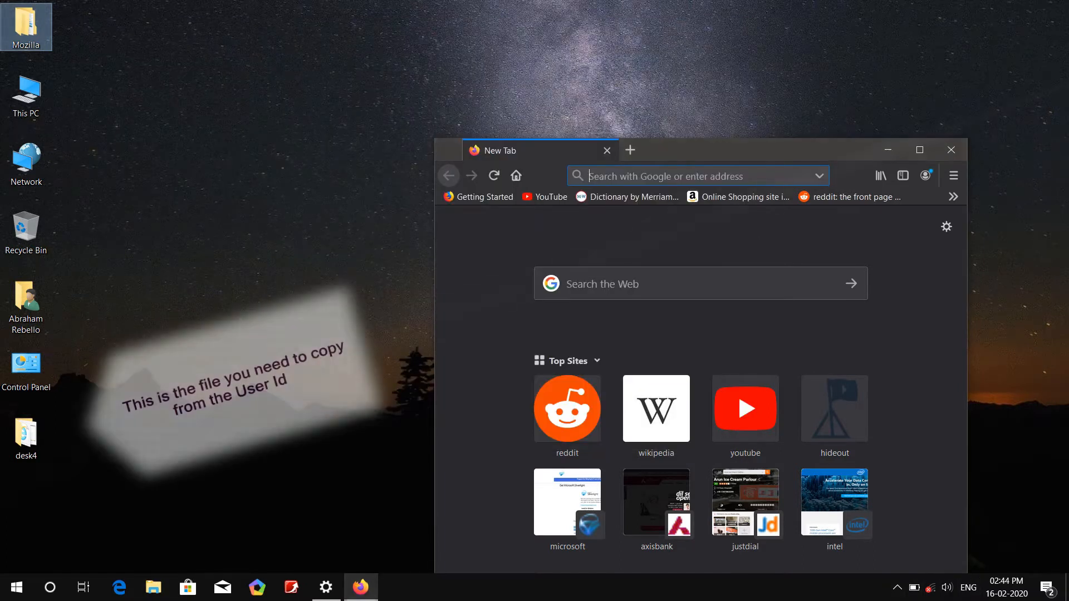
pyautogui.moveTo(26, 26); pyautogui.dragTo(26, 437)
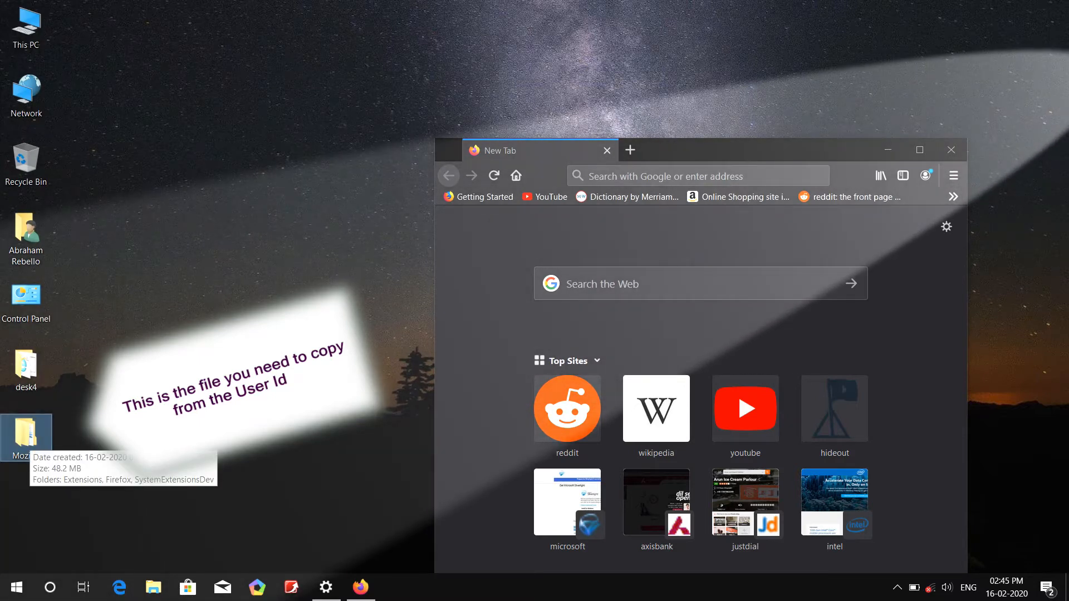
# - Inspect the general properties of the Mozilla folder on the desktop, including its size and contents, and close them unchanged
pyautogui.rightClick(25, 437)
pyautogui.click(73, 429)
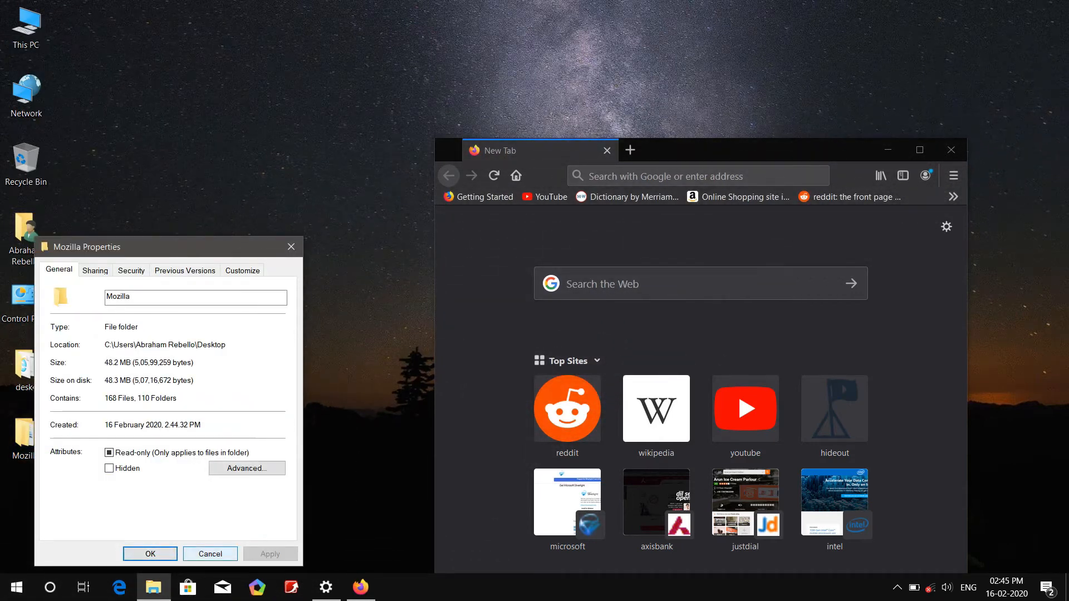
pyautogui.click(210, 553)
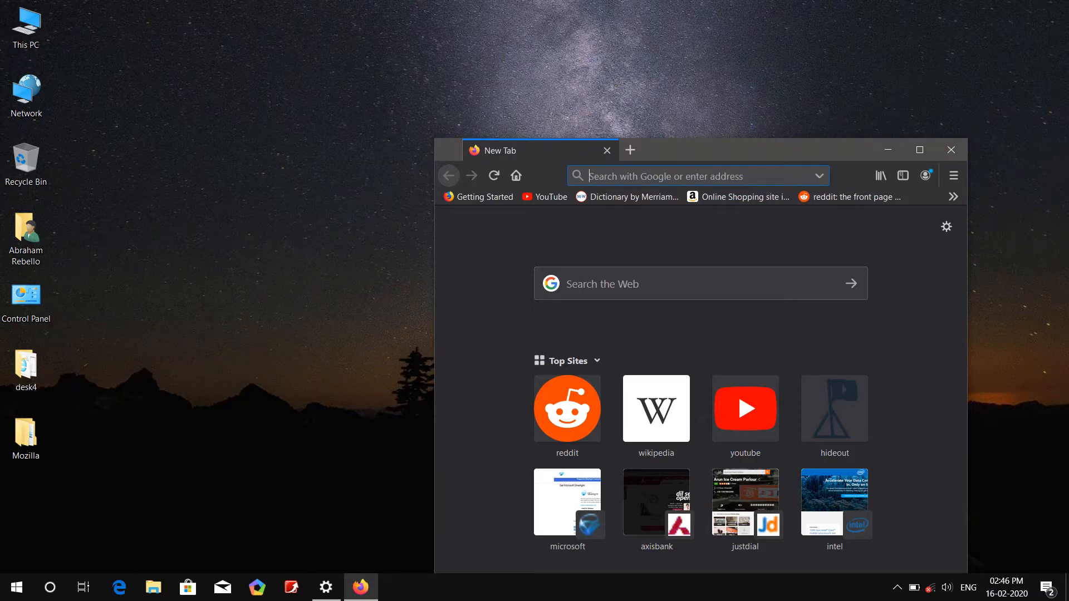
# - Switch Windows to the other user account
pyautogui.click(897, 588)
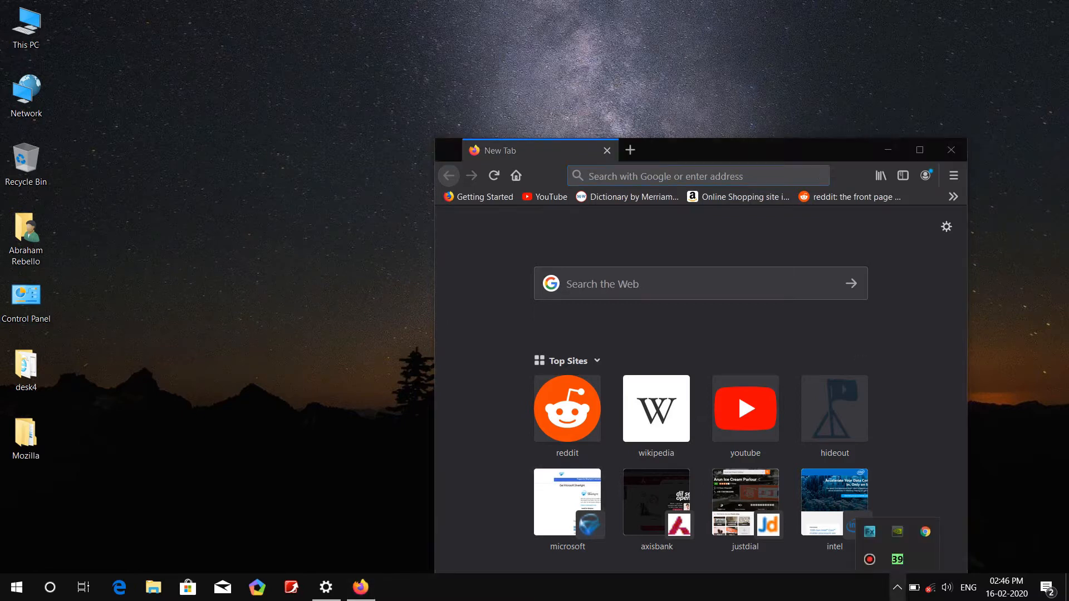
pyautogui.click(26, 437)
pyautogui.click(16, 587)
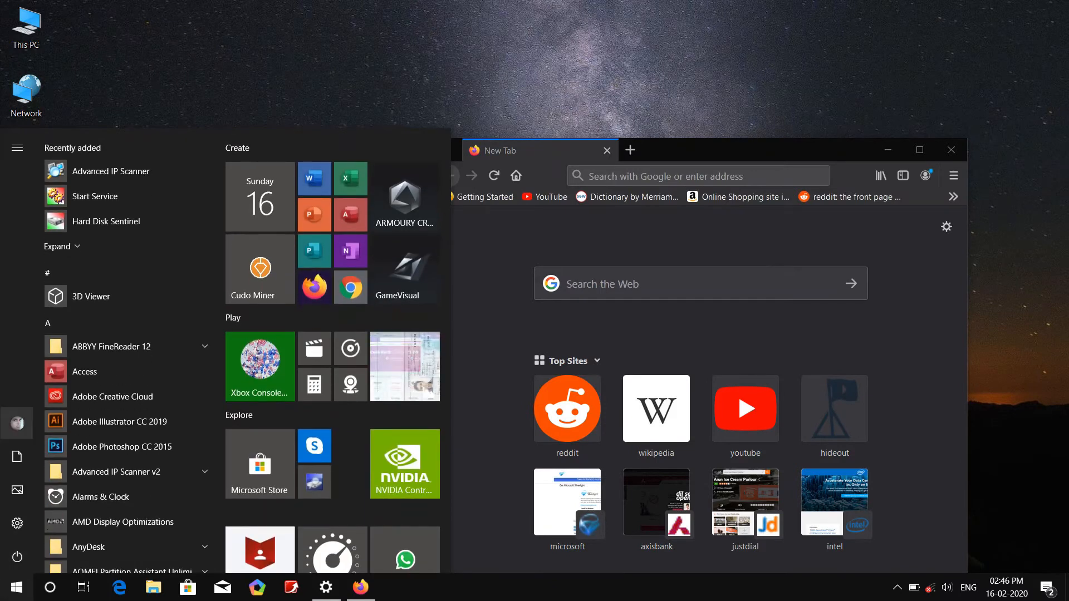
pyautogui.click(18, 423)
pyautogui.press('Up')
pyautogui.press('Up')
pyautogui.press('Escape')
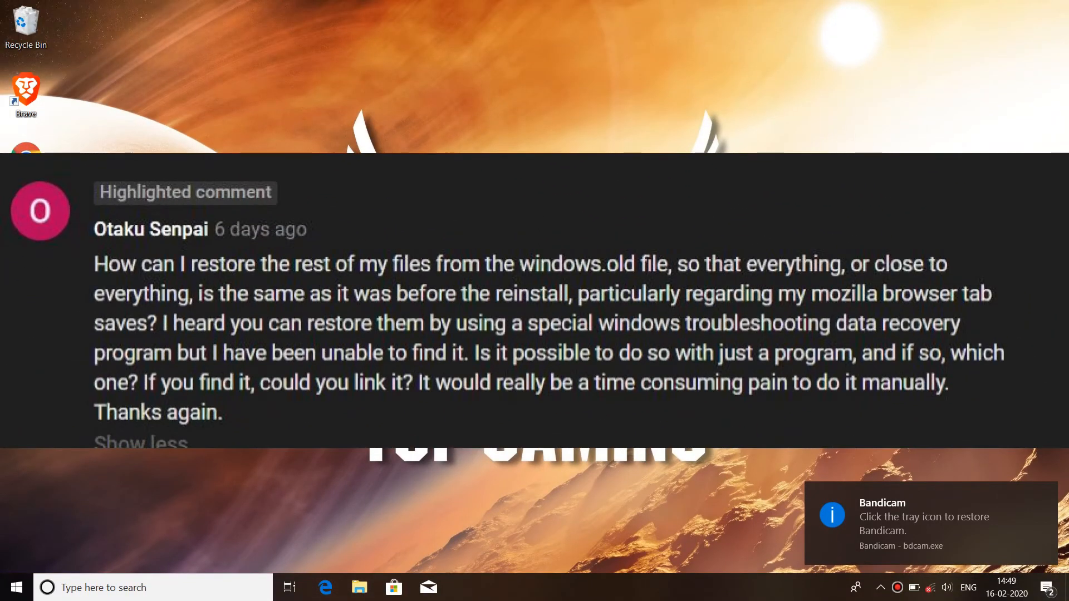
# - Open a File Explorer window and launch Firefox in this account
pyautogui.press('super+e')
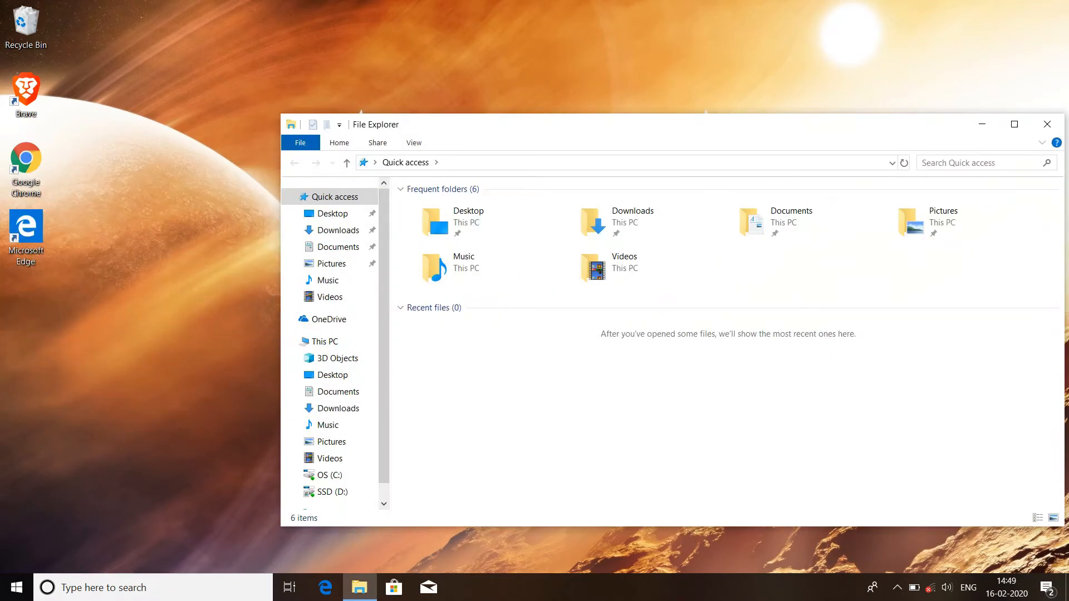
pyautogui.press('super+s')
pyautogui.write('f')
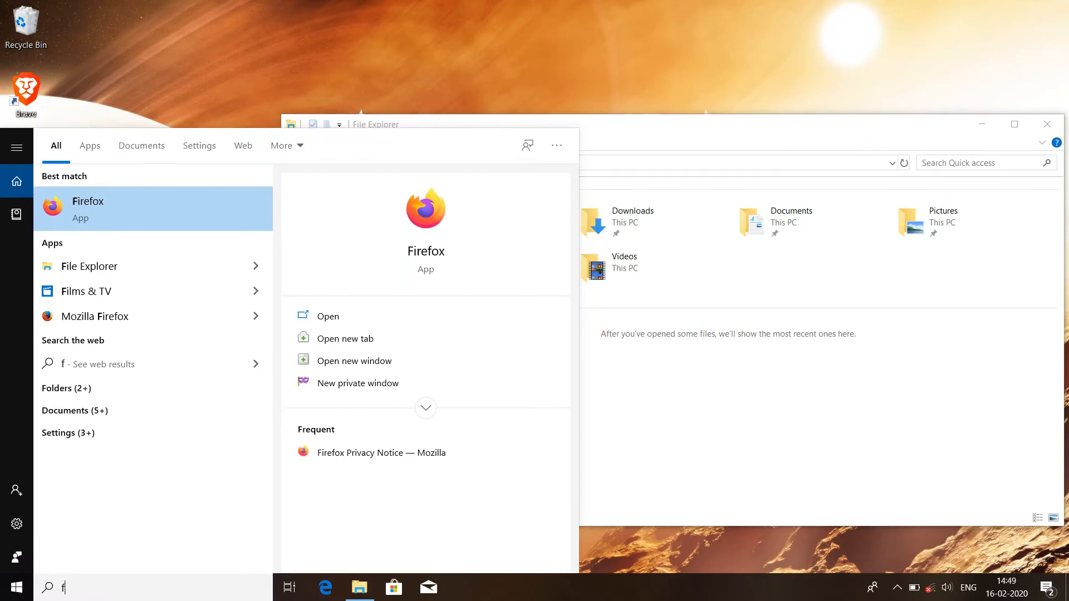
pyautogui.press('Return')
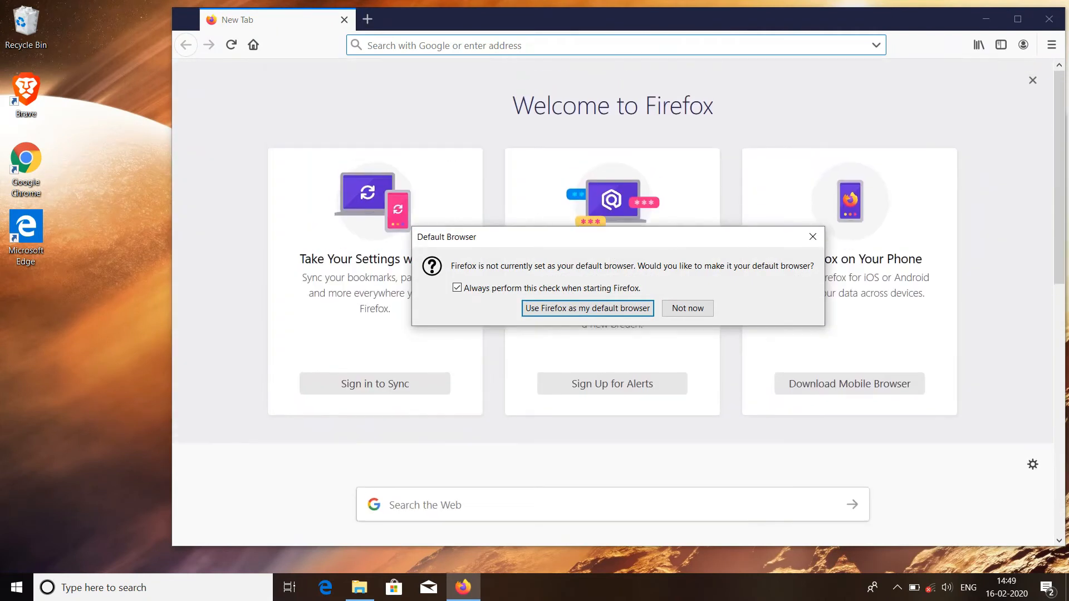
# - Decline making Firefox the default browser
pyautogui.press('Tab')
pyautogui.press('Tab')
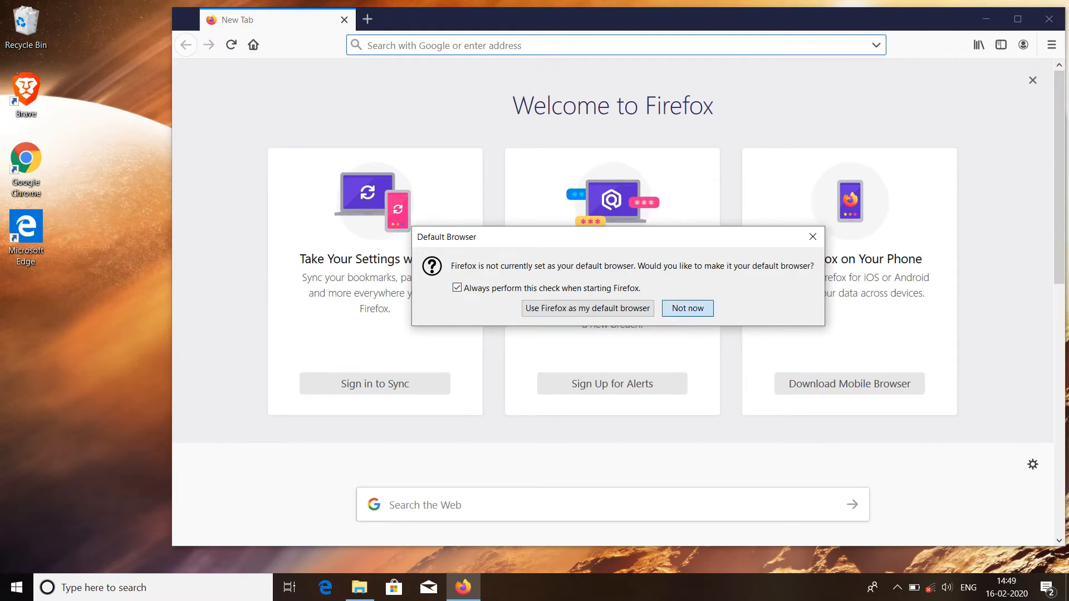
pyautogui.press('Return')
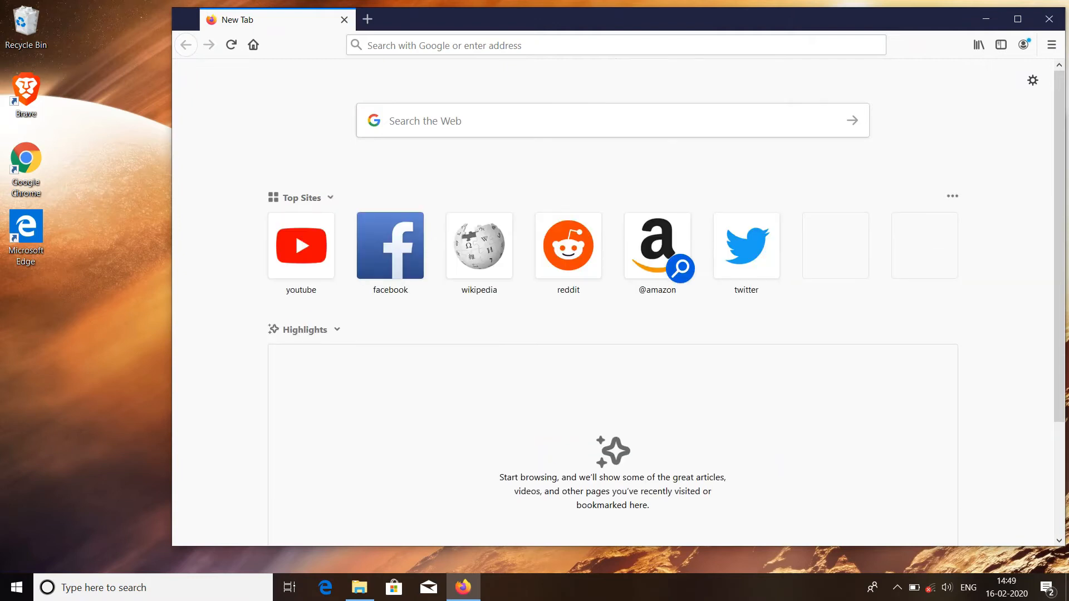
# - Examine the bookmarks sidebar, expanding Bookmarks Toolbar, Bookmarks Menu and the Mozilla Firefox folder, and close the sidebar
pyautogui.click(1050, 44)
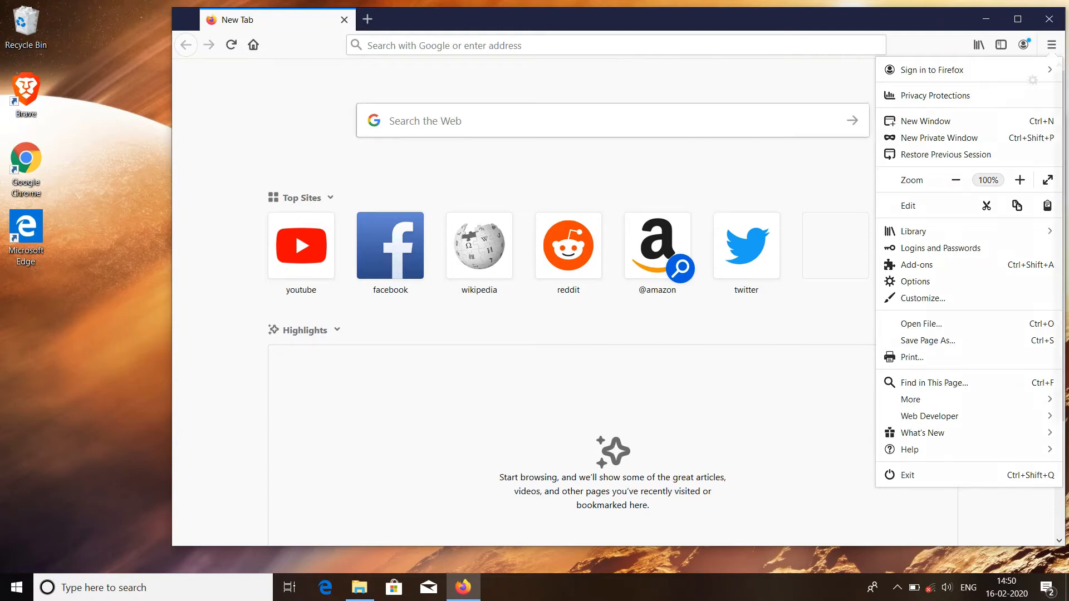
pyautogui.press('Escape')
pyautogui.hotkey('ctrl', 'b')
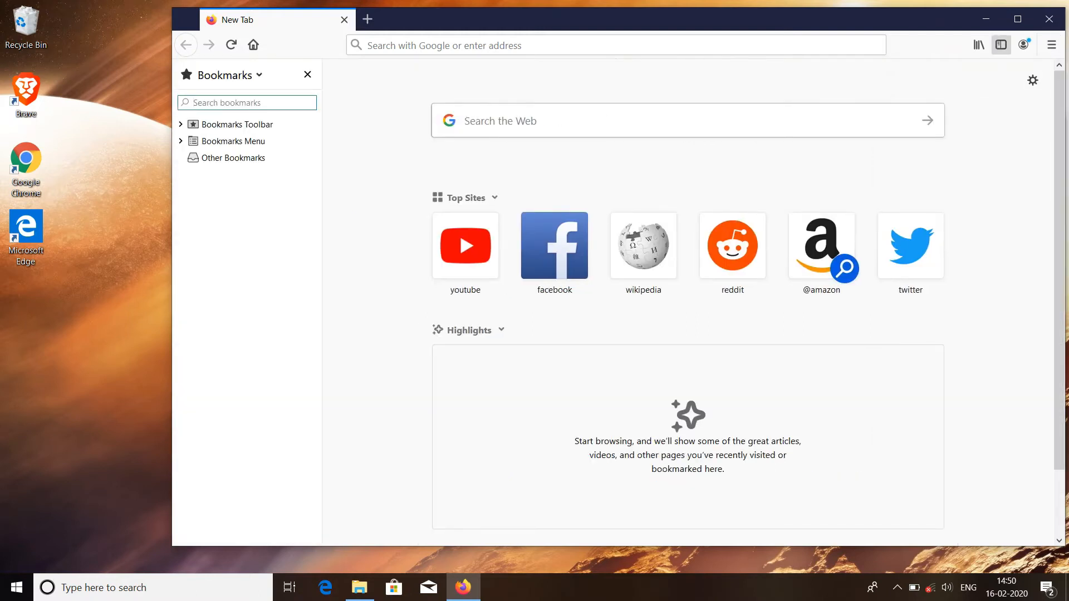
pyautogui.click(237, 124)
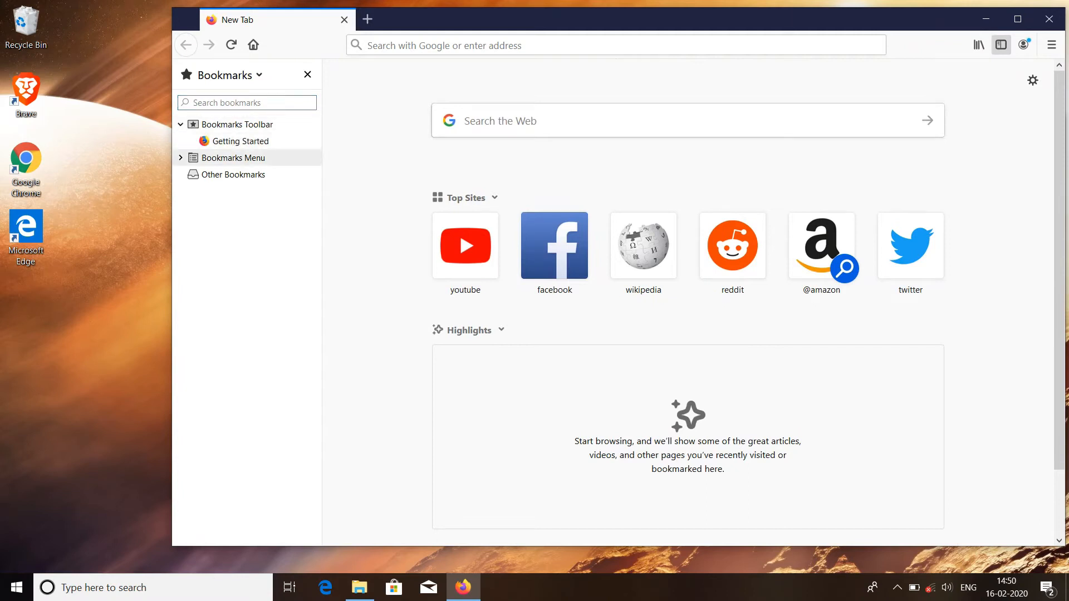
pyautogui.click(233, 157)
pyautogui.click(240, 175)
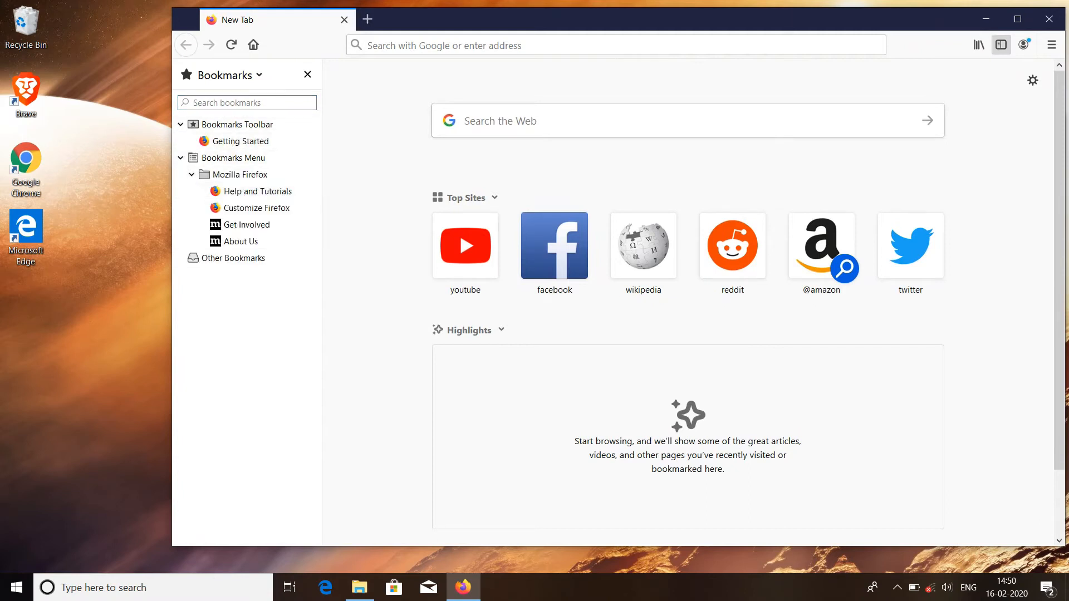
pyautogui.click(233, 258)
pyautogui.click(307, 74)
# - Minimize Firefox and open the Users folder on the OS (C:) drive in File Explorer
pyautogui.click(986, 18)
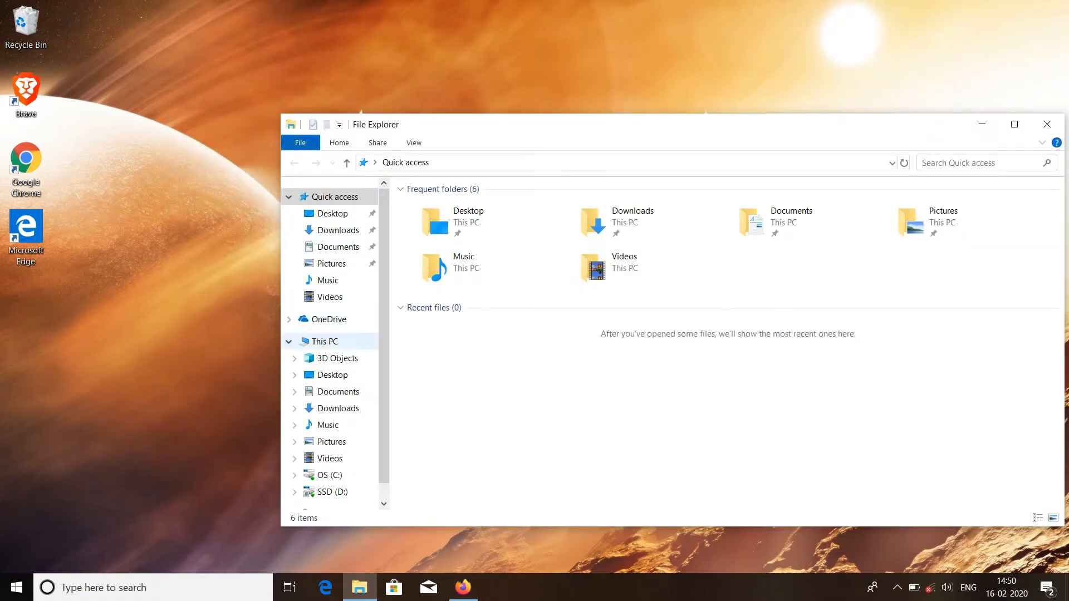
pyautogui.click(330, 475)
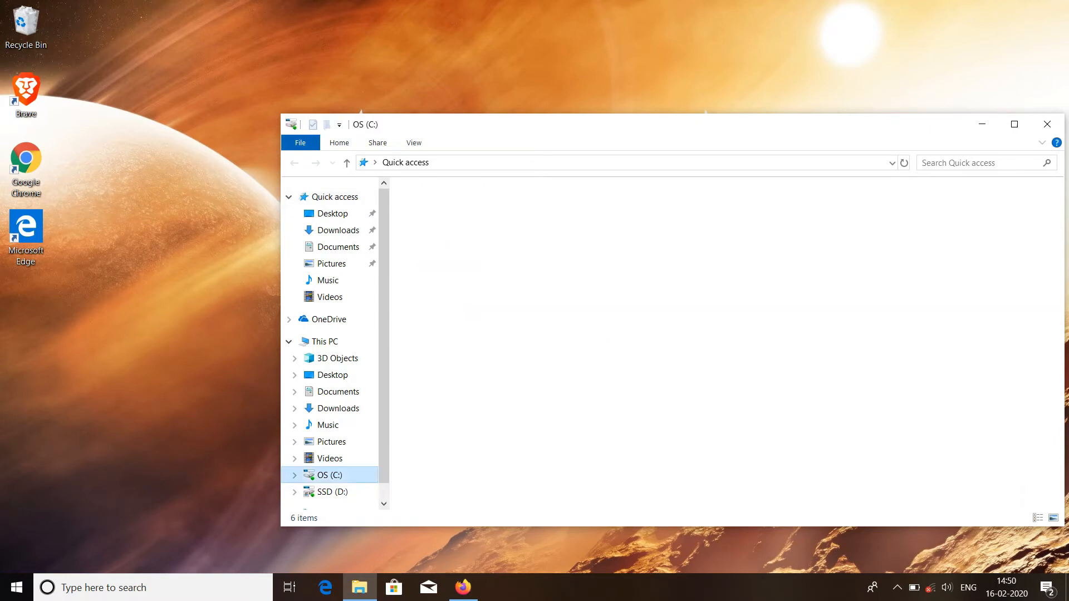
pyautogui.doubleClick(429, 432)
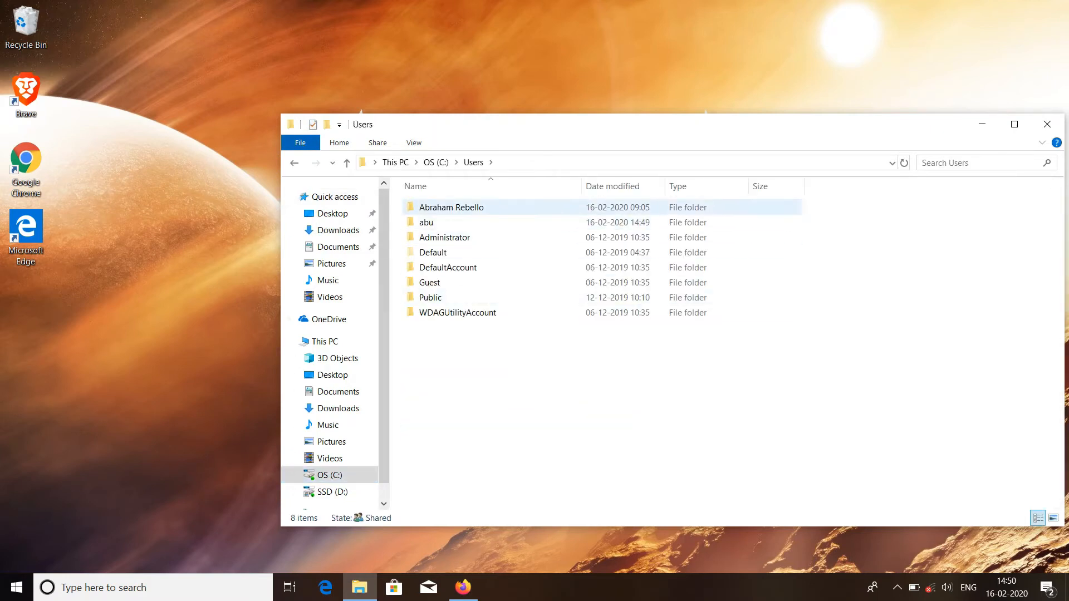
# - Open the AppData Roaming folder inside the source account's user folder and look through its contents
pyautogui.doubleClick(445, 208)
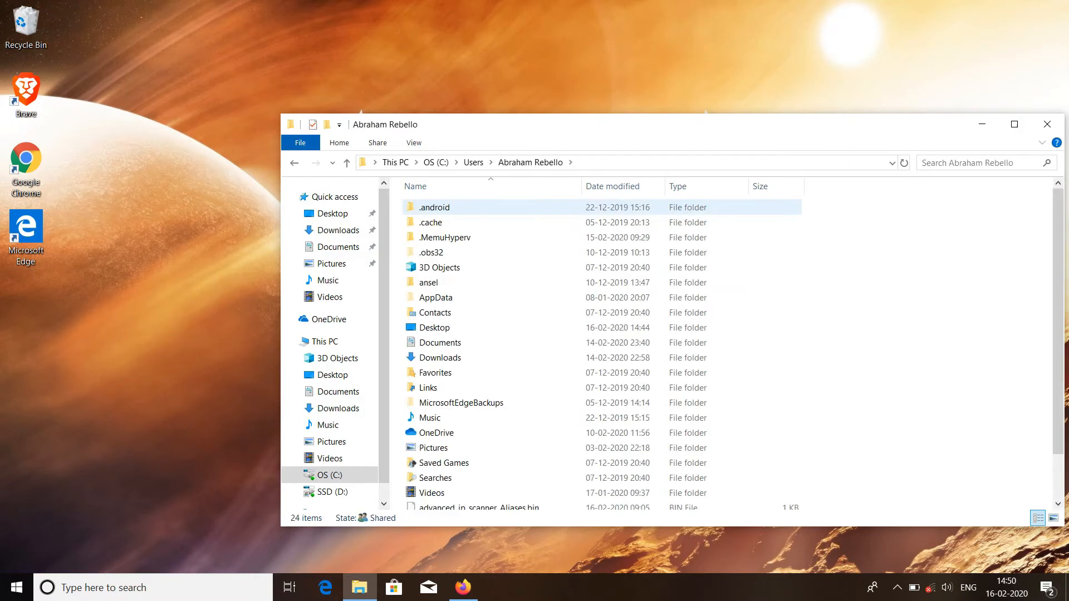
pyautogui.press('a')
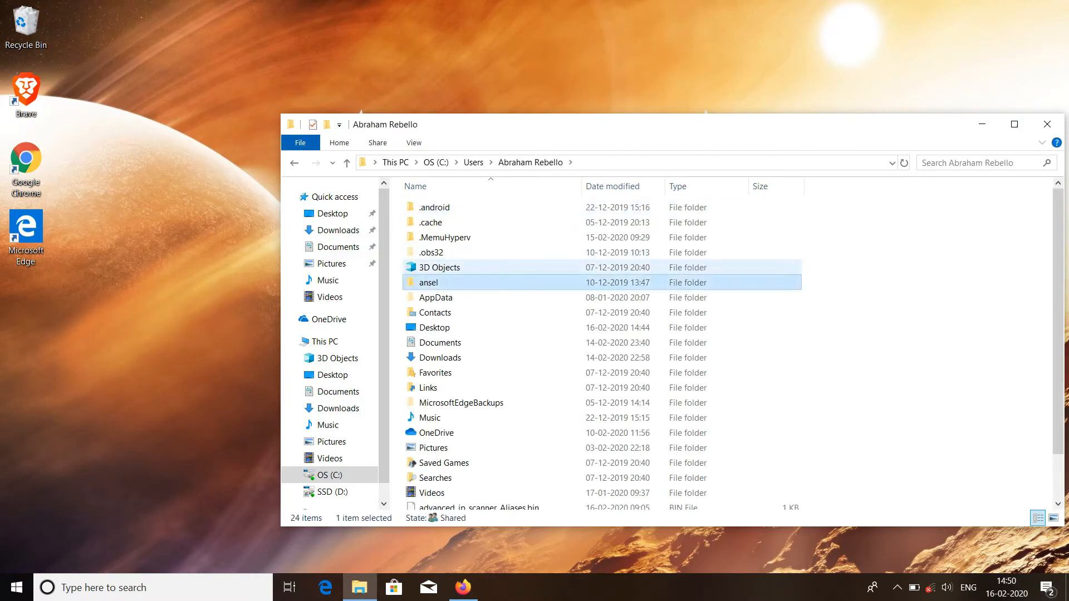
pyautogui.press('a')
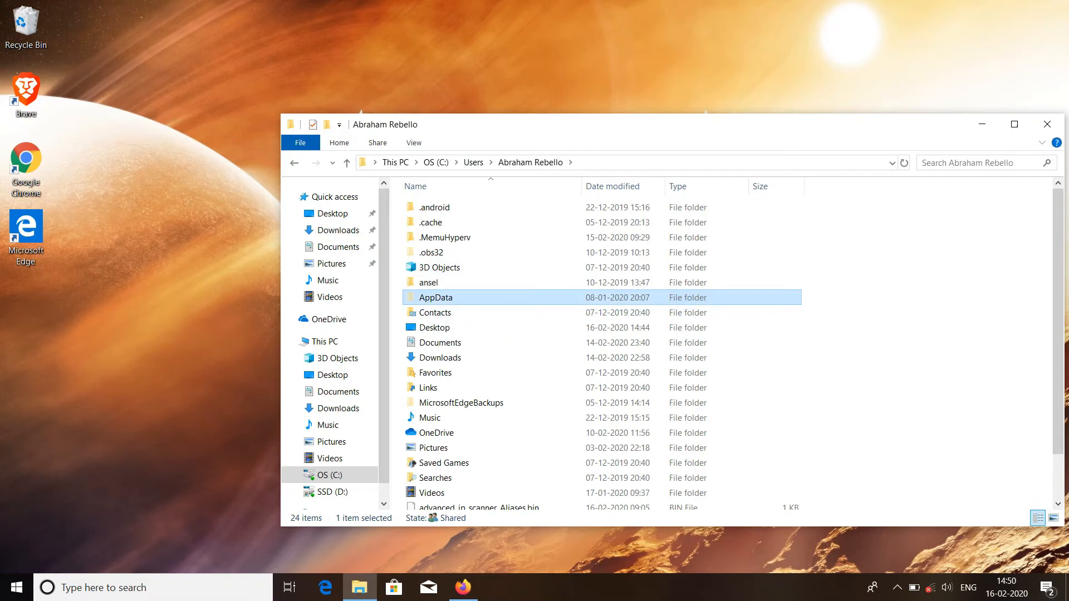
pyautogui.press('Return')
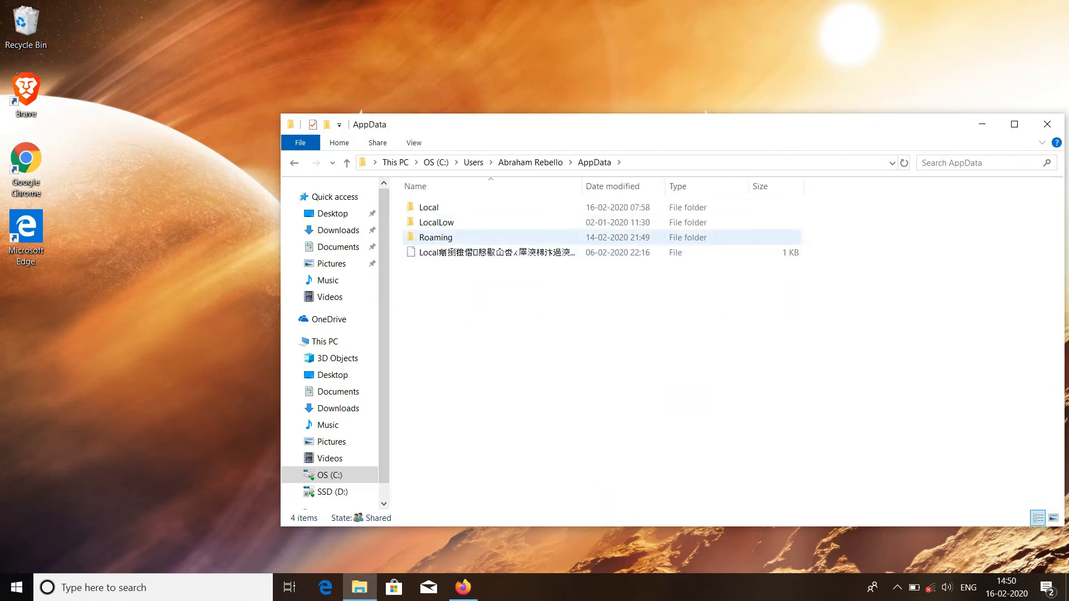
pyautogui.press('r')
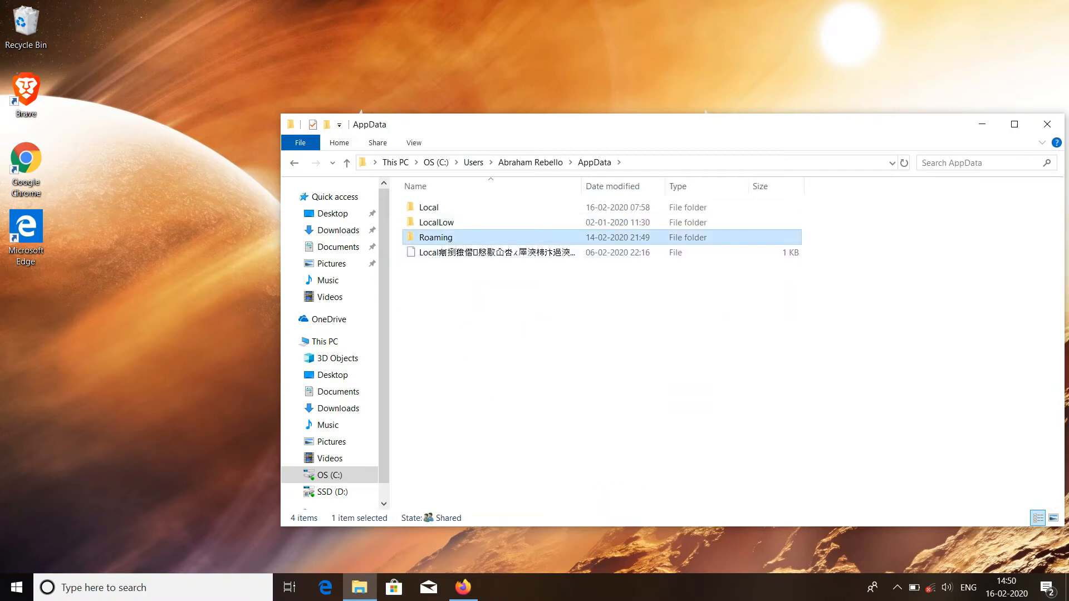
pyautogui.press('Return')
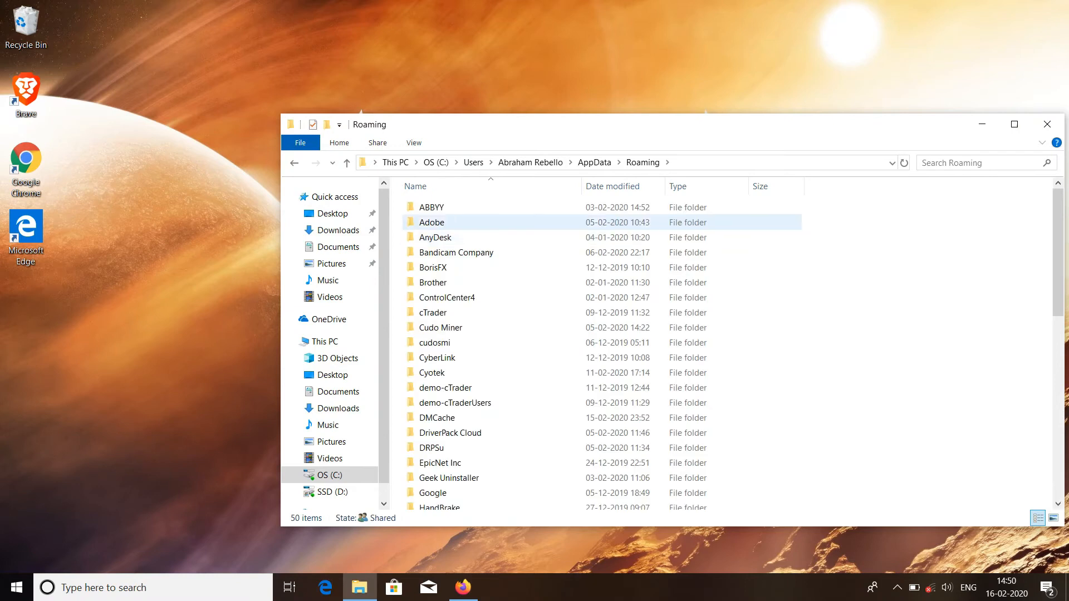
pyautogui.scroll(-5, 445, 220)
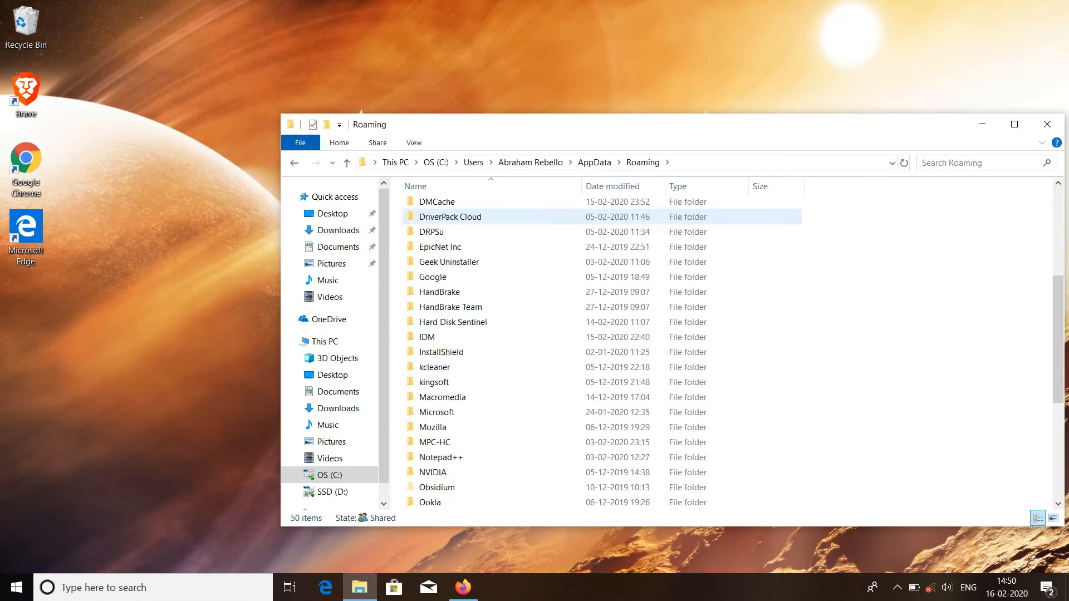
pyautogui.scroll(5, 445, 219)
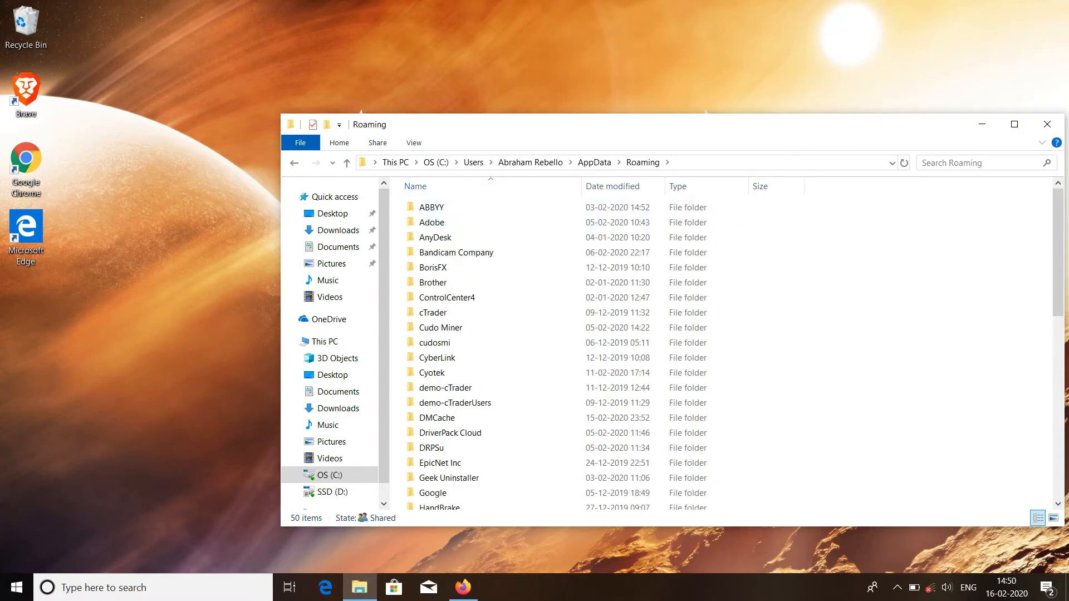
# - Return to the source account's user folder, reopen AppData Roaming from there and select the Mozilla folder
pyautogui.click(530, 162)
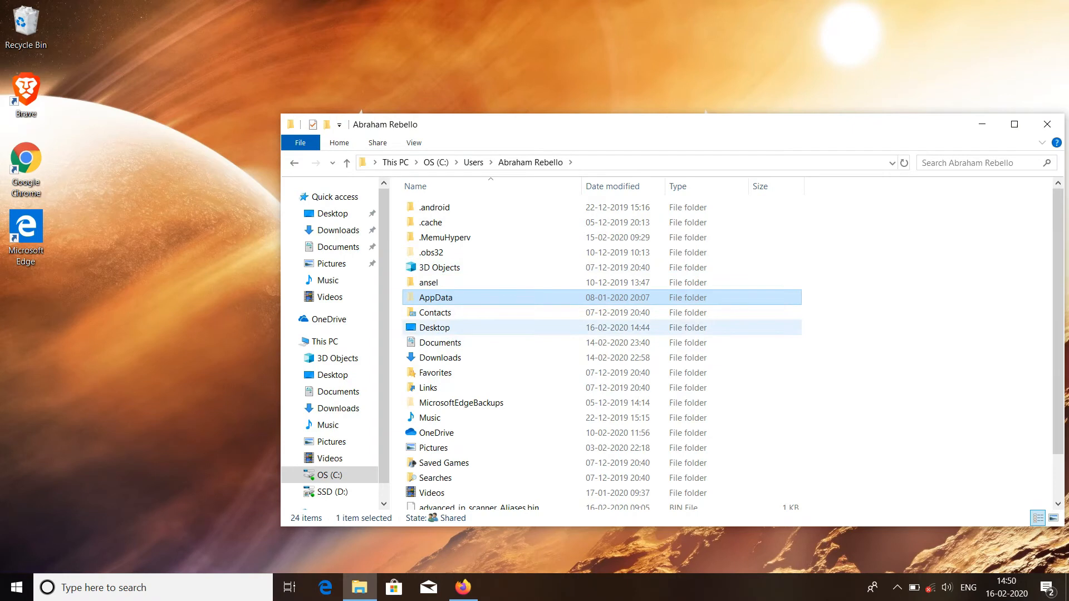
pyautogui.doubleClick(436, 298)
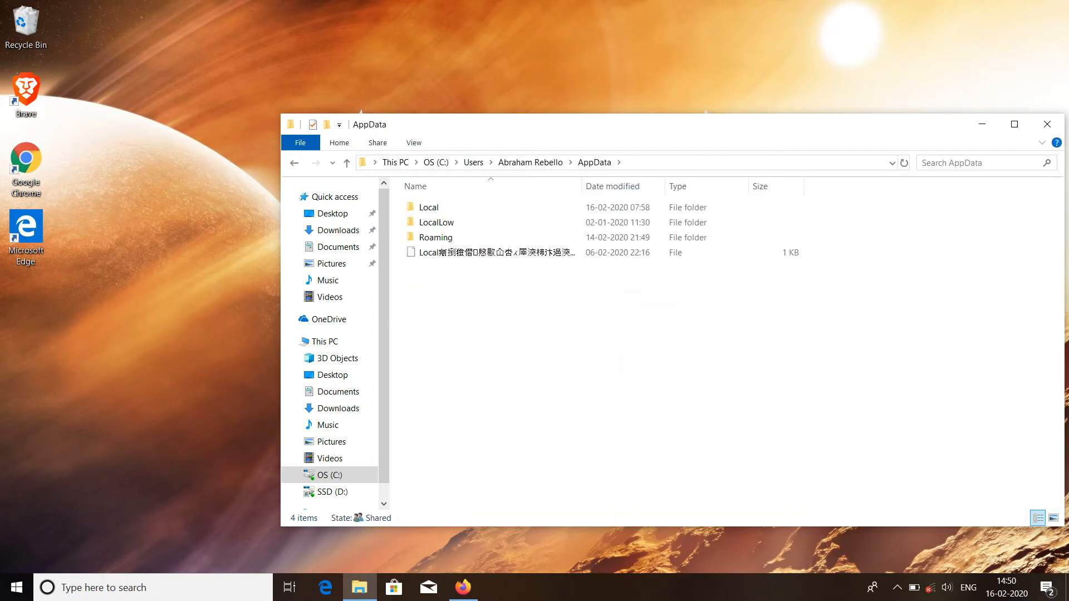
pyautogui.doubleClick(436, 237)
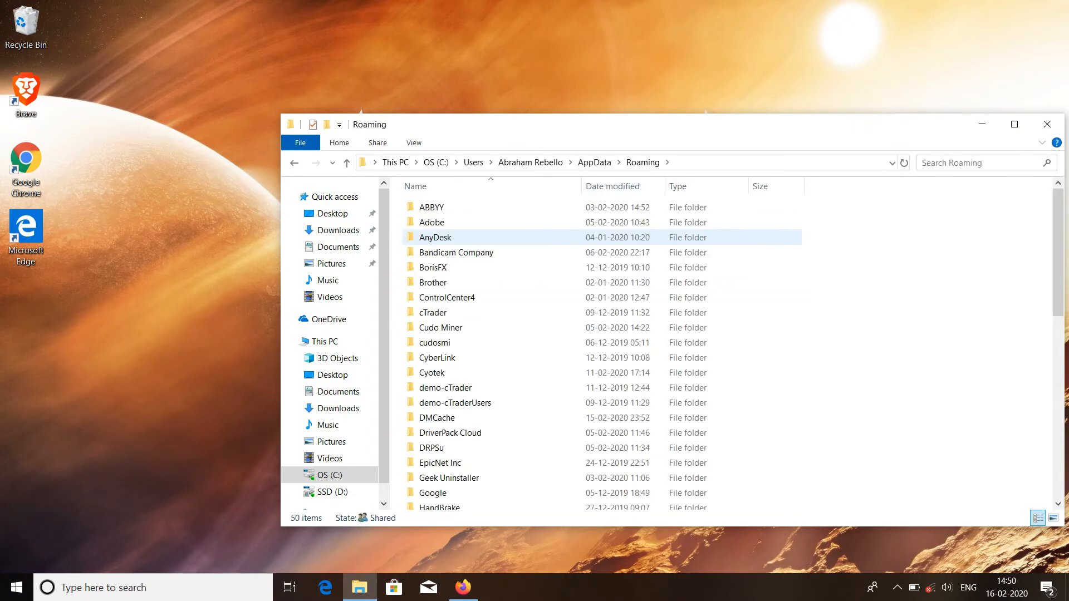
pyautogui.press('m')
pyautogui.press('o')
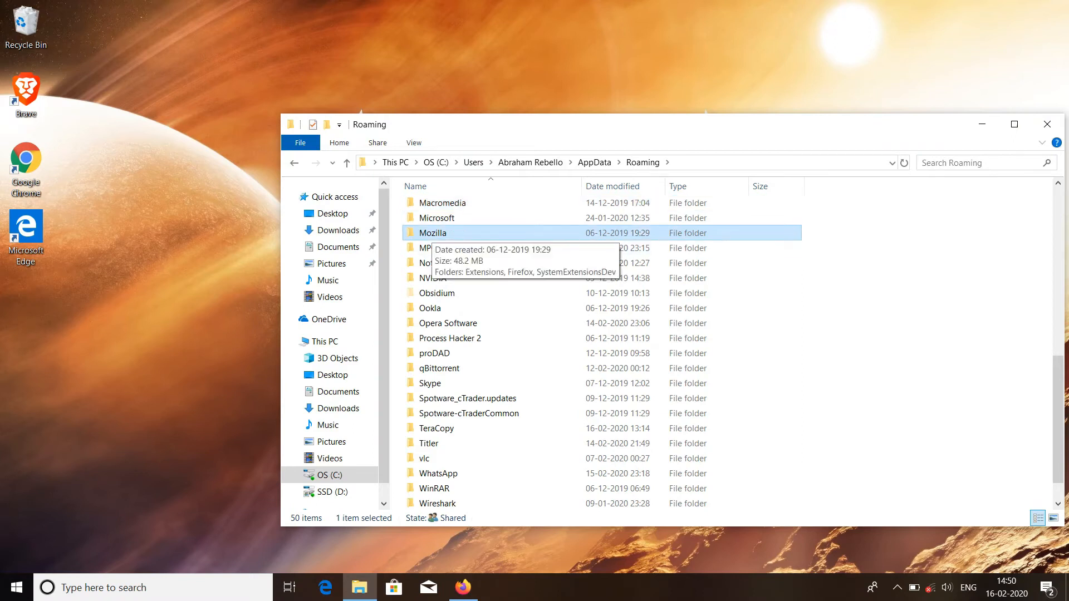
# - Open a second File Explorer window and arrange it side by side with the source Roaming window
pyautogui.press('super')
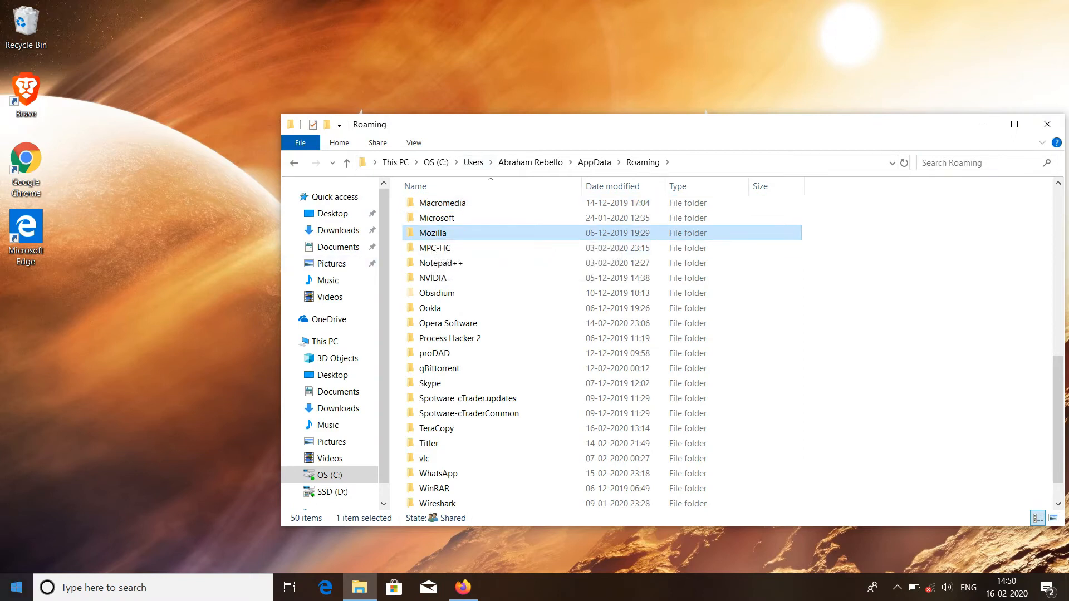
pyautogui.rightClick(359, 587)
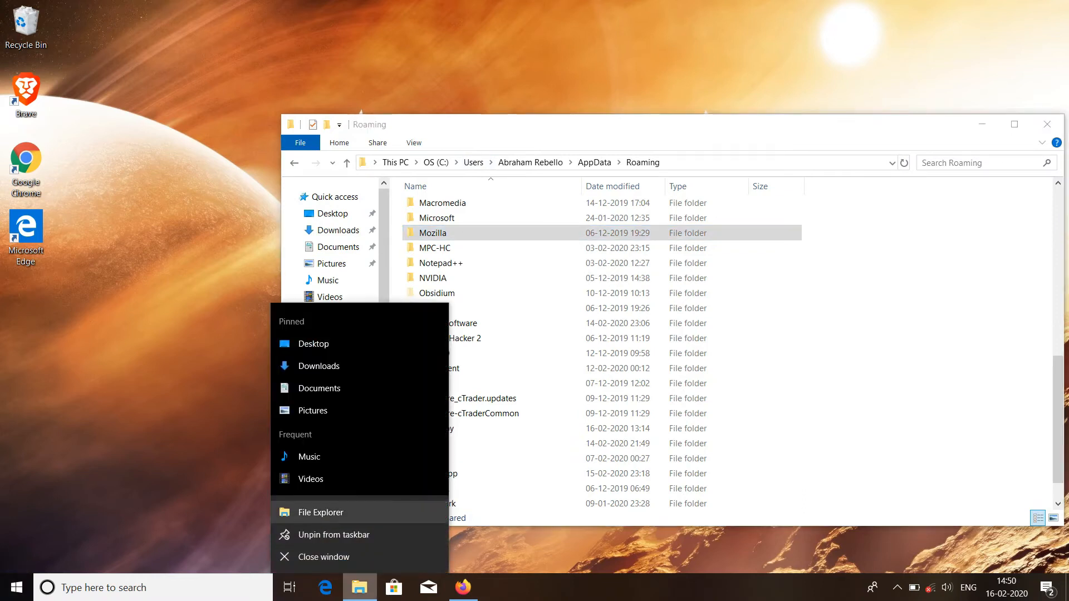
pyautogui.press('Escape')
pyautogui.press('super+e')
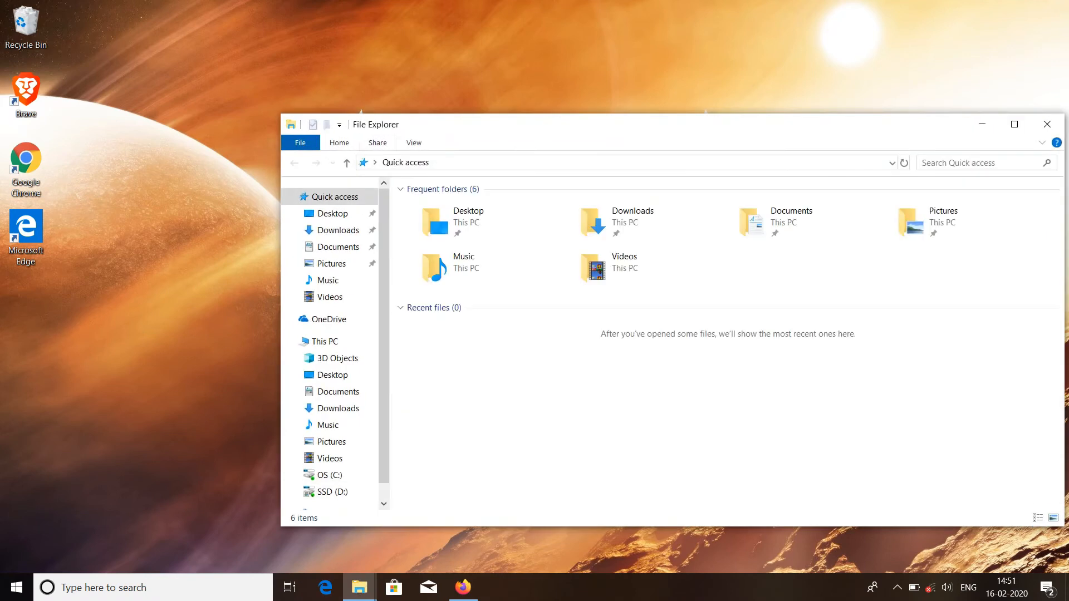
pyautogui.press('super+Left')
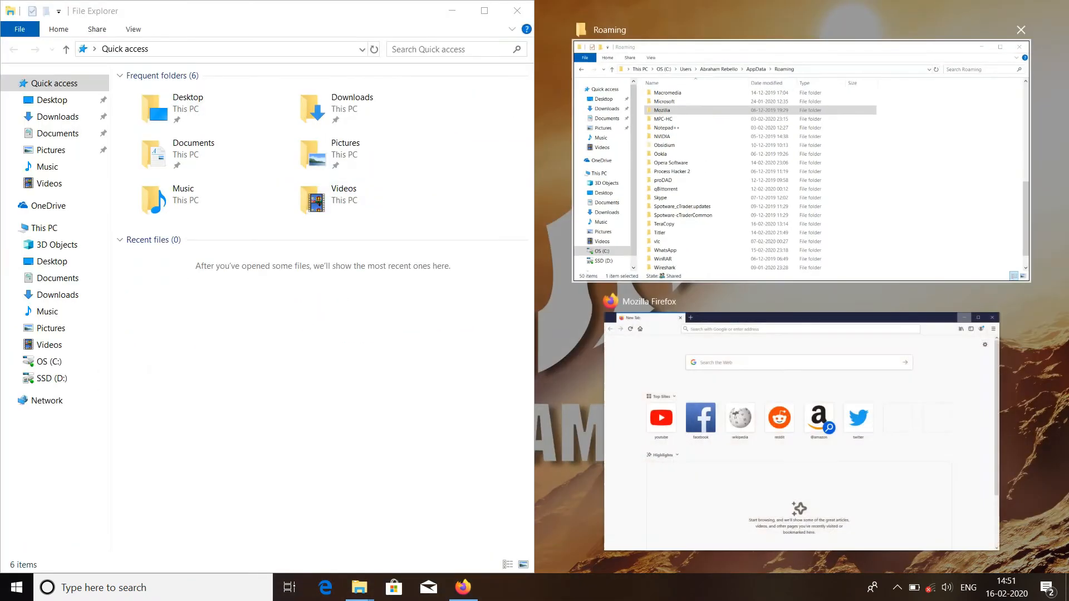
pyautogui.press('Return')
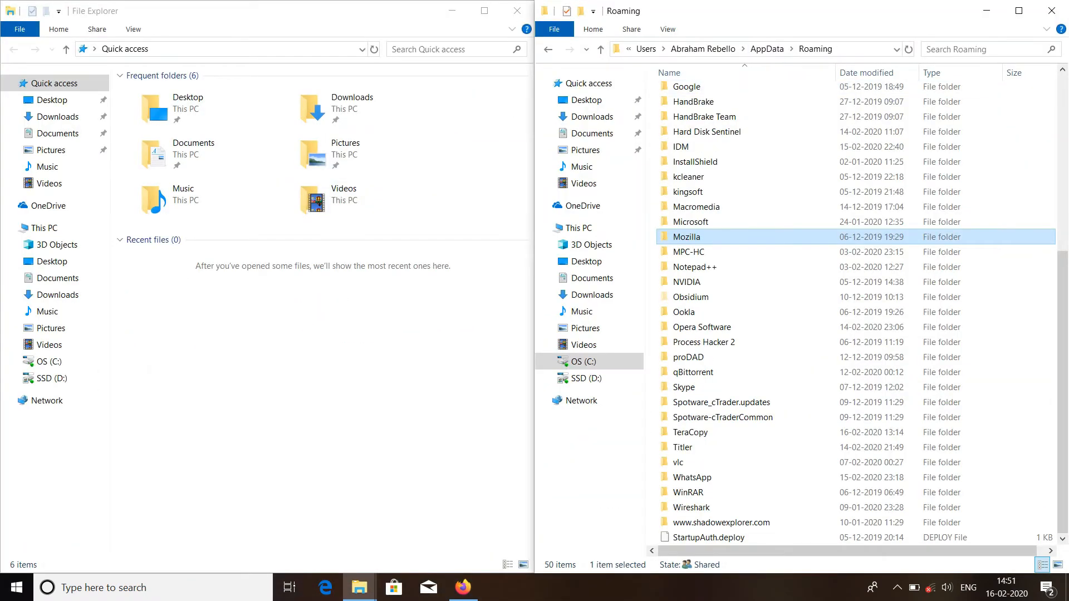
# - Reuse the source Roaming path in the second window, replacing the account name to open the destination account's AppData Roaming folder
pyautogui.hotkey('alt', 'd')
pyautogui.hotkey('ctrl', 'c')
pyautogui.hotkey('alt', 'Tab')
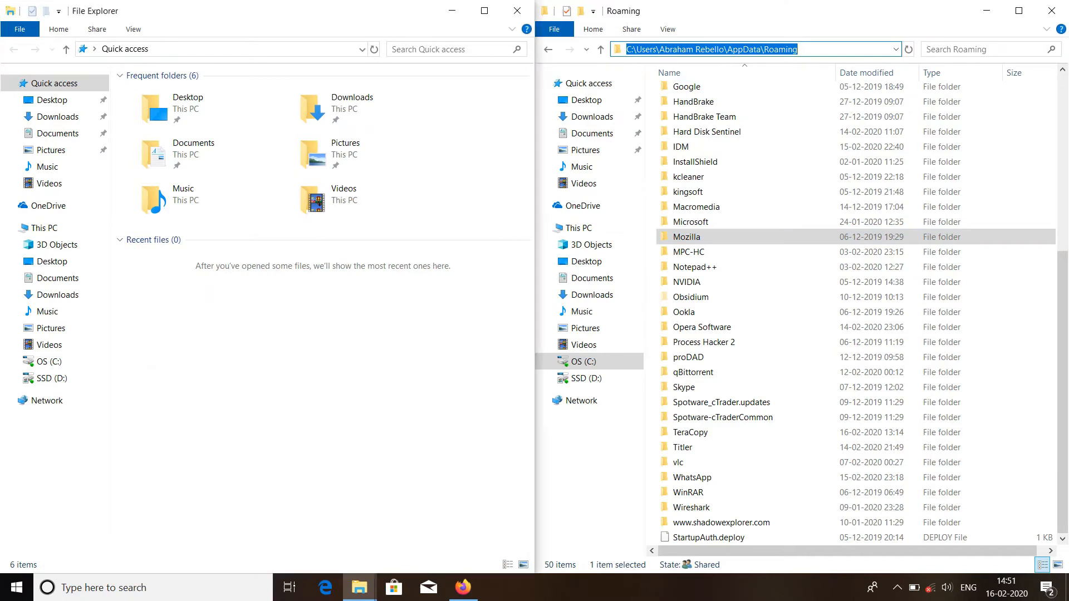
pyautogui.hotkey('alt', 'd')
pyautogui.hotkey('ctrl', 'v')
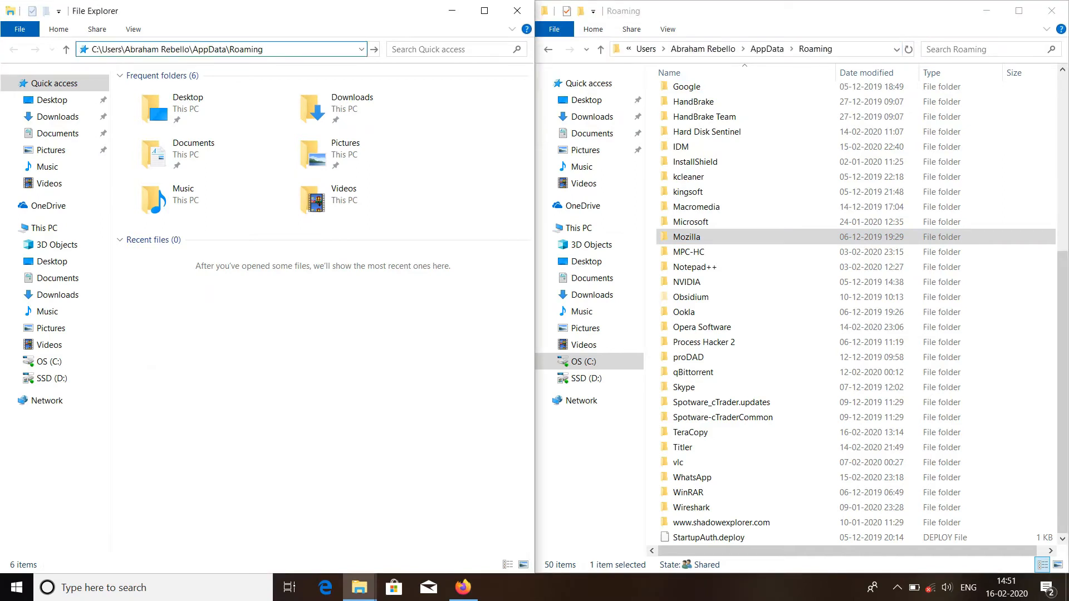
pyautogui.press('BackSpace')
pyautogui.press('BackSpace')
pyautogui.press('BackSpace')
pyautogui.press('BackSpace')
pyautogui.press('BackSpace')
pyautogui.press('BackSpace')
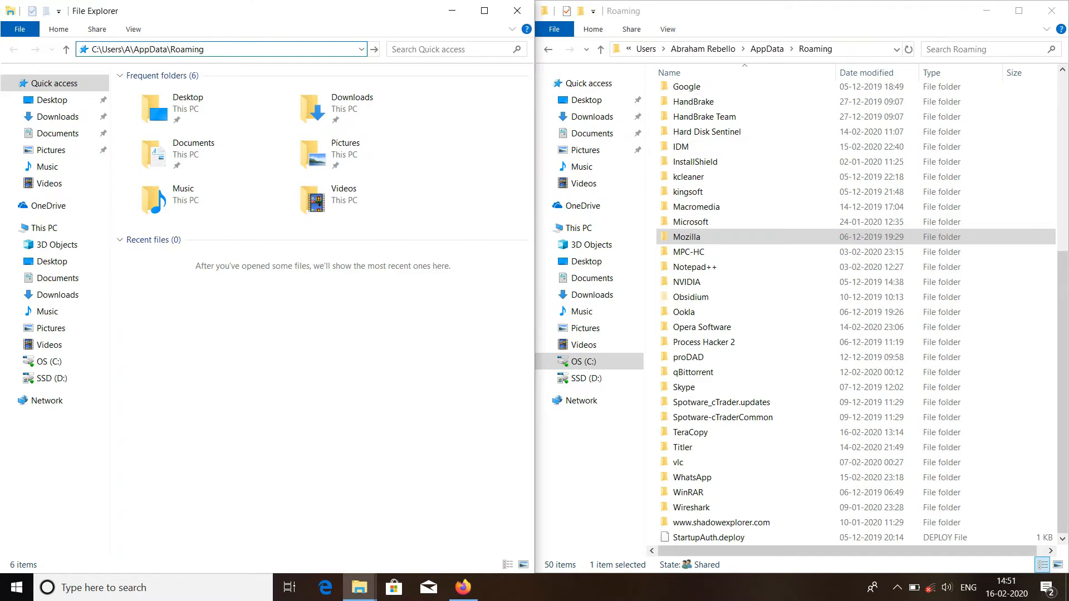
pyautogui.press('Return')
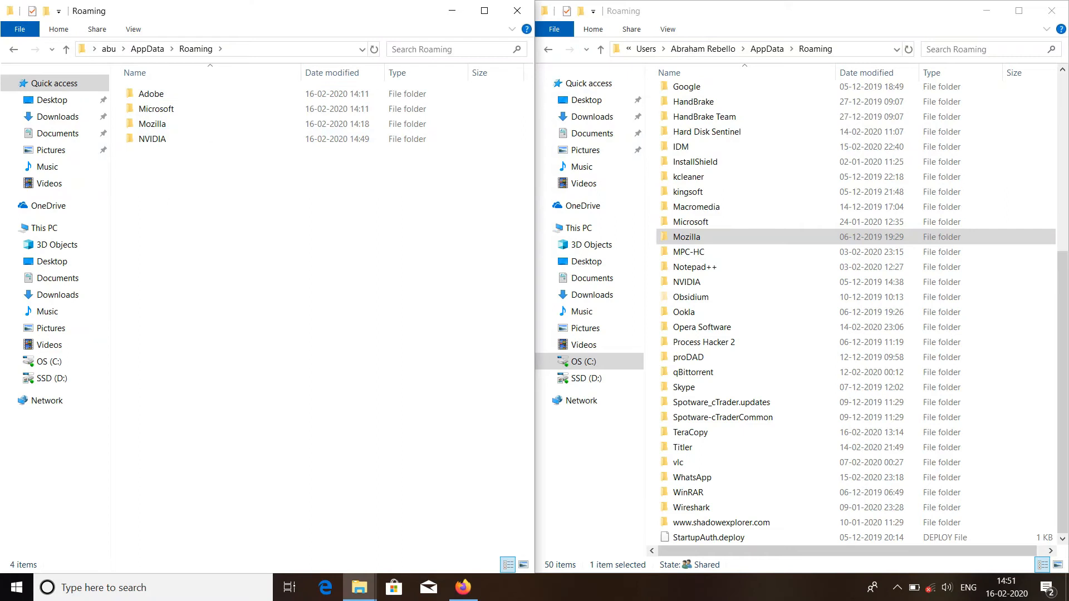
# - Check the full path of the destination Roaming folder and the Windows account options
pyautogui.click(94, 49)
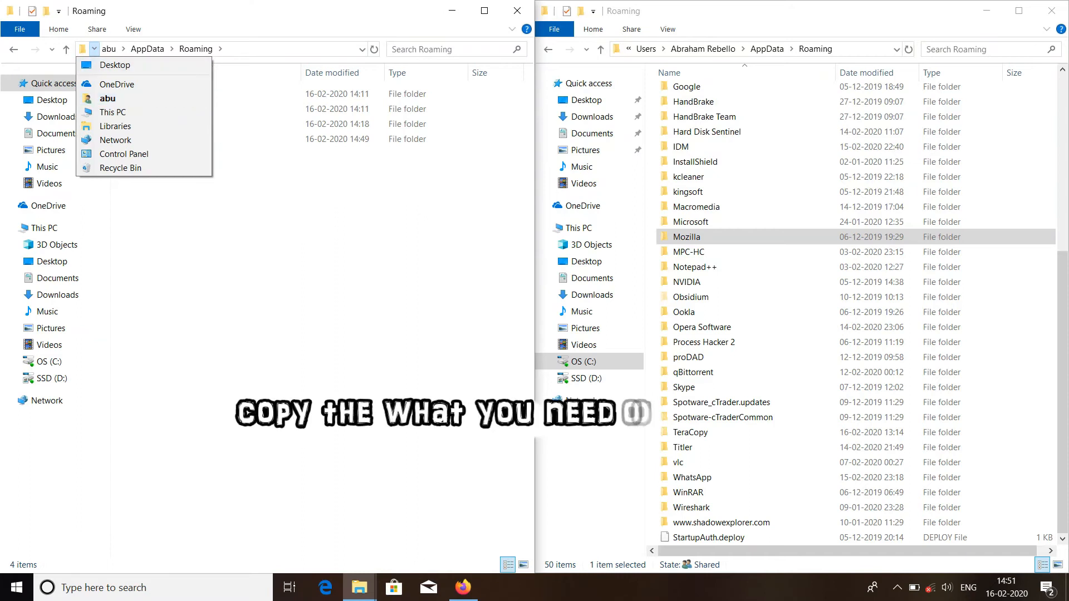
pyautogui.press('Escape')
pyautogui.click(278, 49)
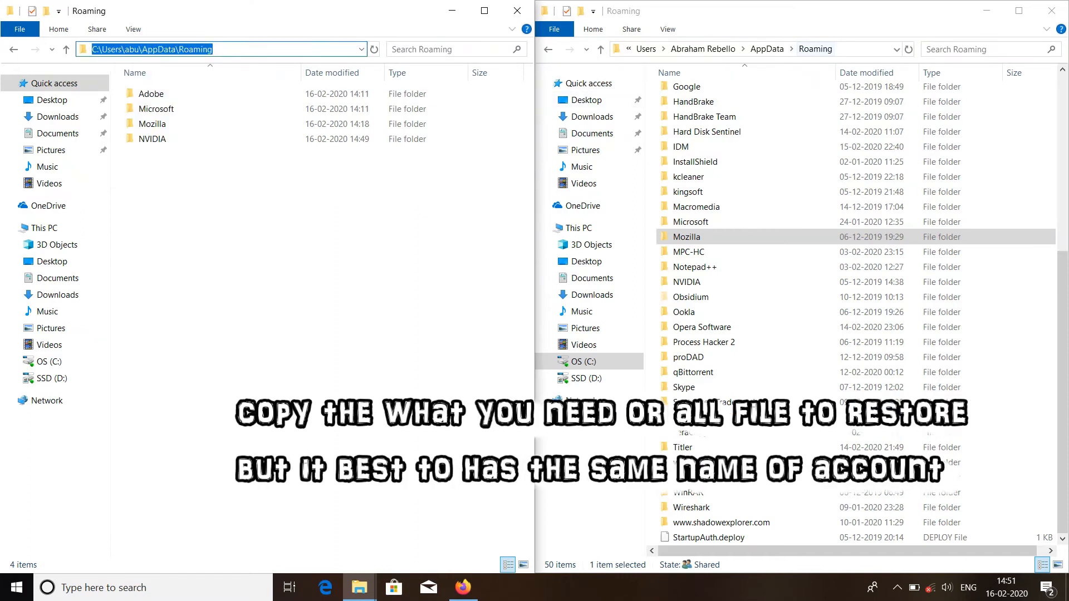
pyautogui.press('super')
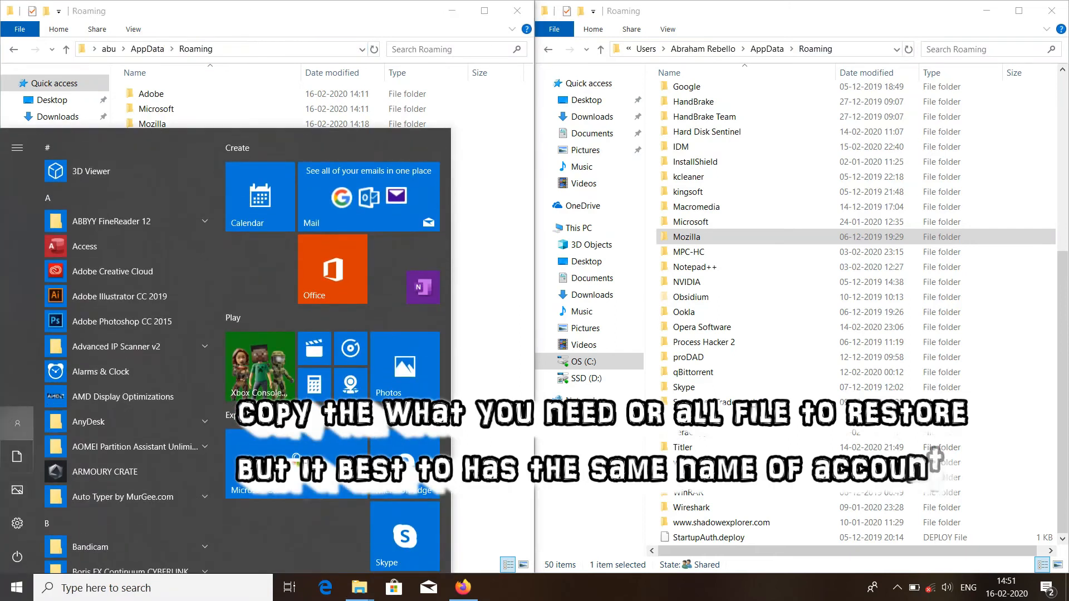
pyautogui.click(17, 423)
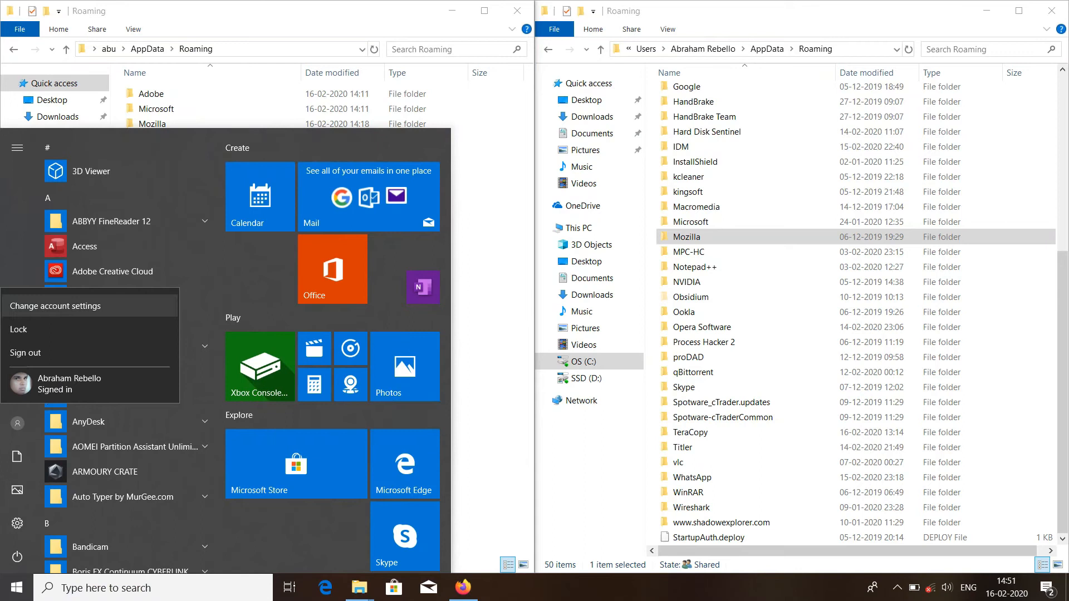
pyautogui.press('Escape')
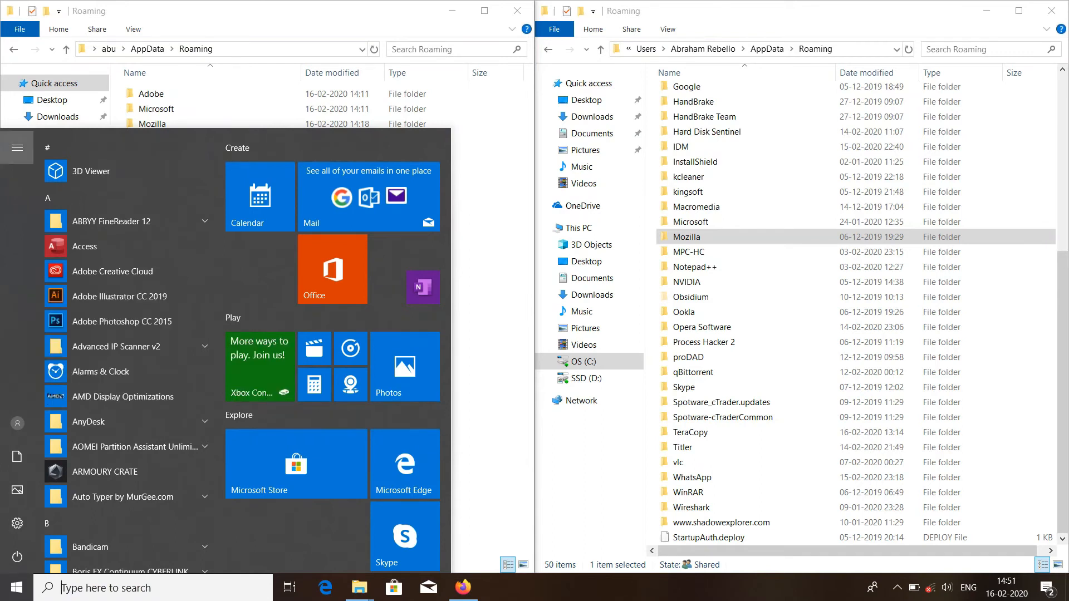
pyautogui.click(18, 148)
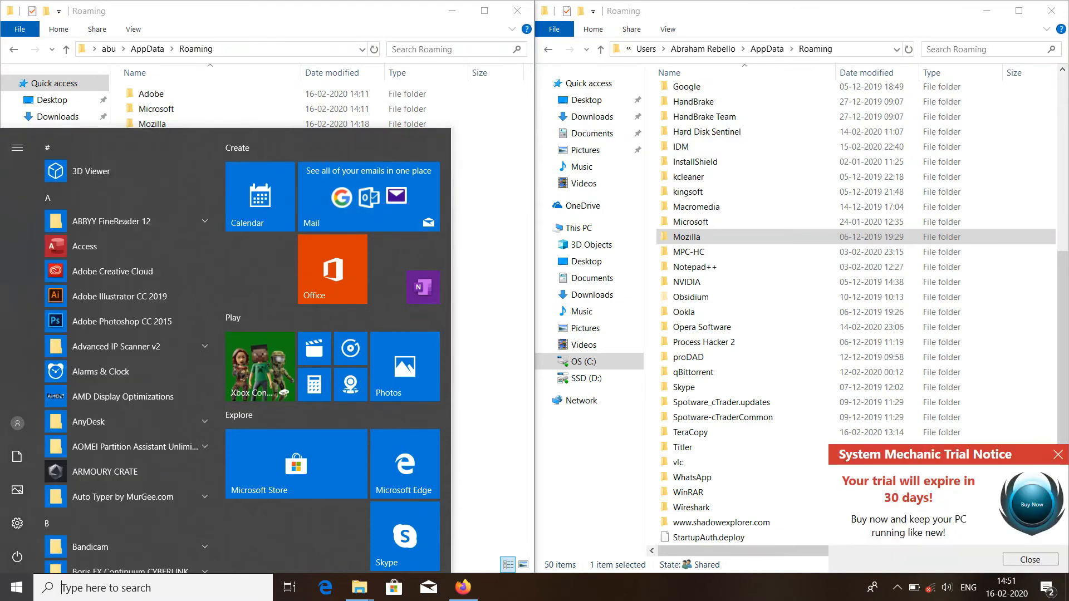
pyautogui.press('Escape')
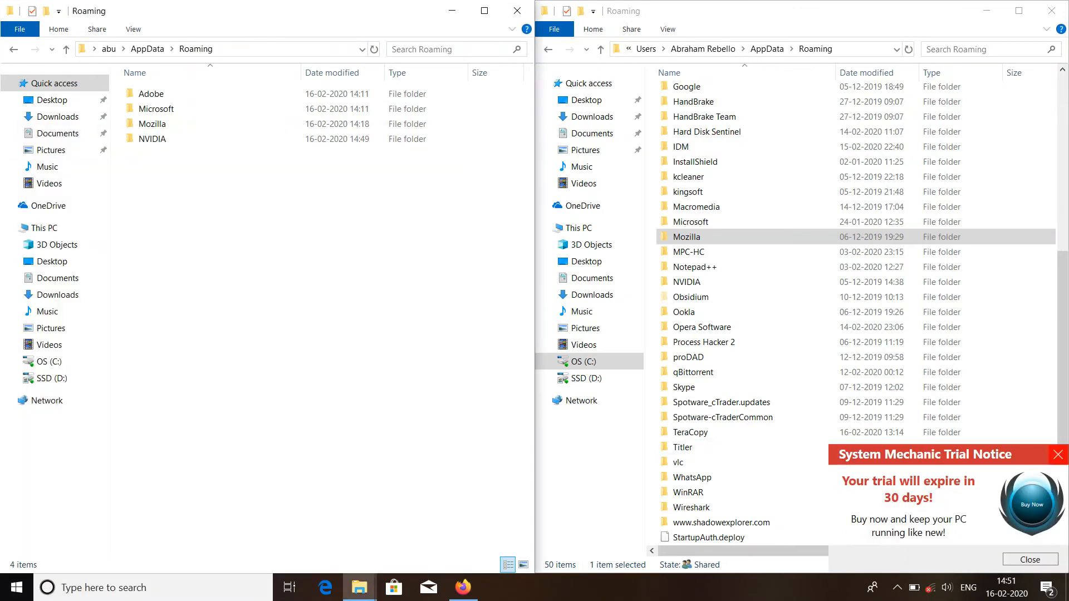
# - Dismiss the System Mechanic trial notice and copy the source Mozilla folder into the destination Roaming folder with Explorer
pyautogui.click(1058, 454)
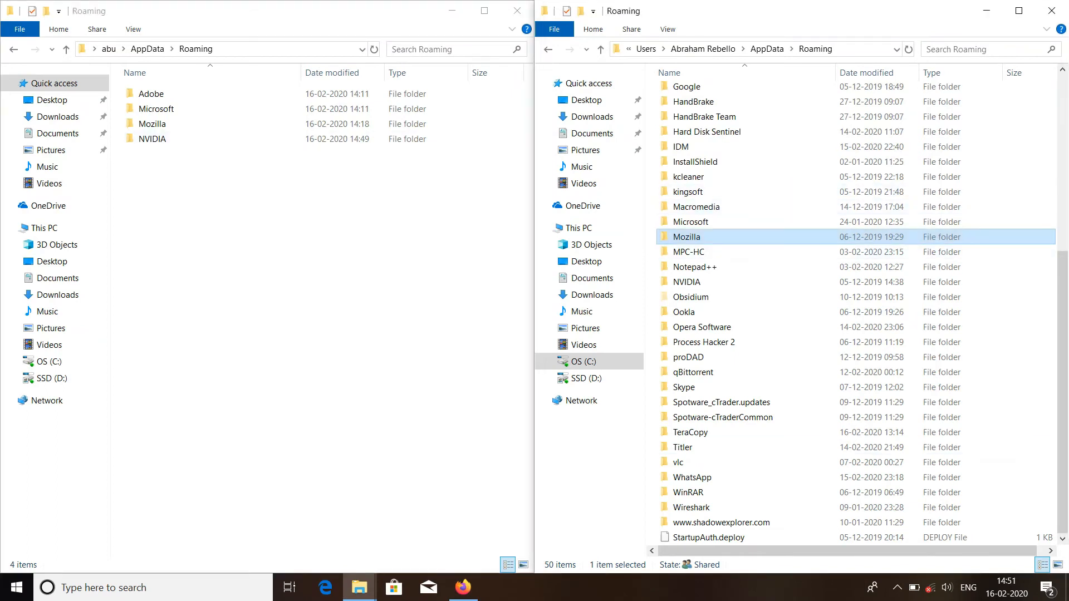
pyautogui.hotkey('alt', 'Tab')
pyautogui.hotkey('ctrl', 'v')
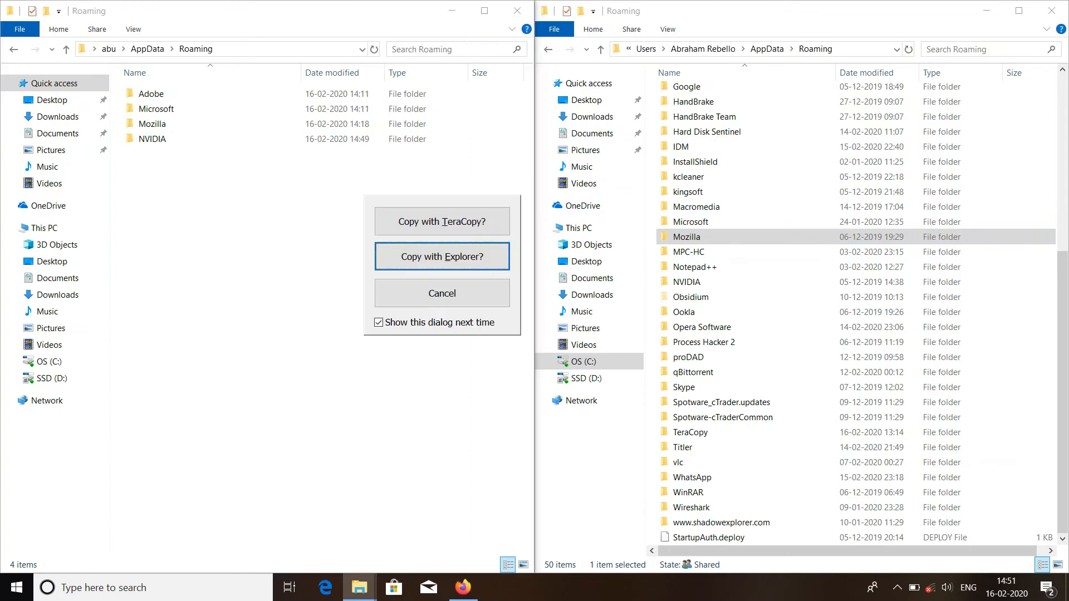
pyautogui.press('Return')
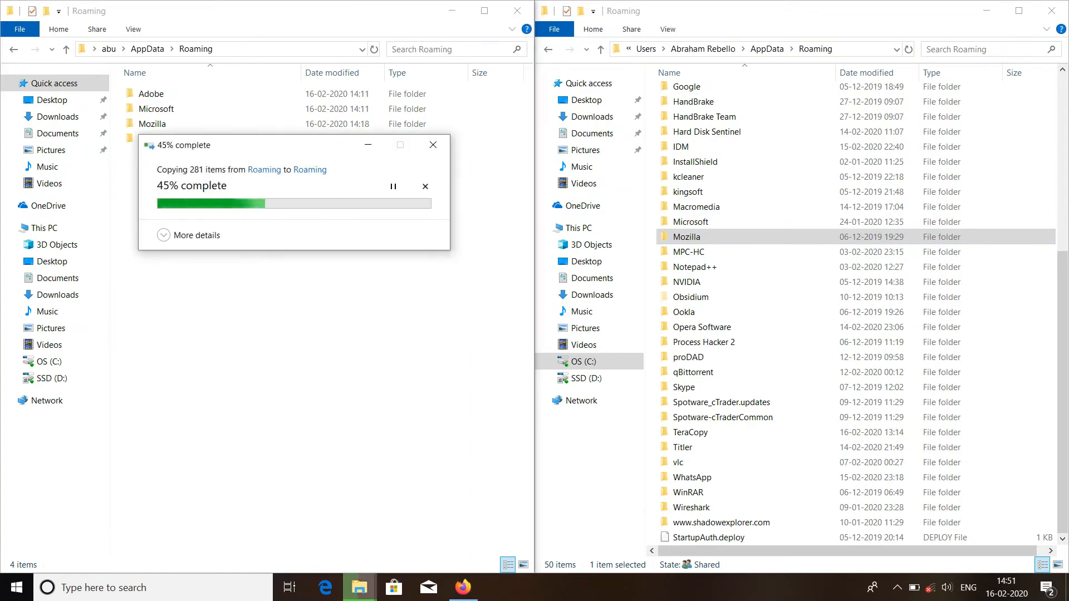
# - Show the copy details and replace the files in the destination that have the same names
pyautogui.hotkey('alt', 'm')
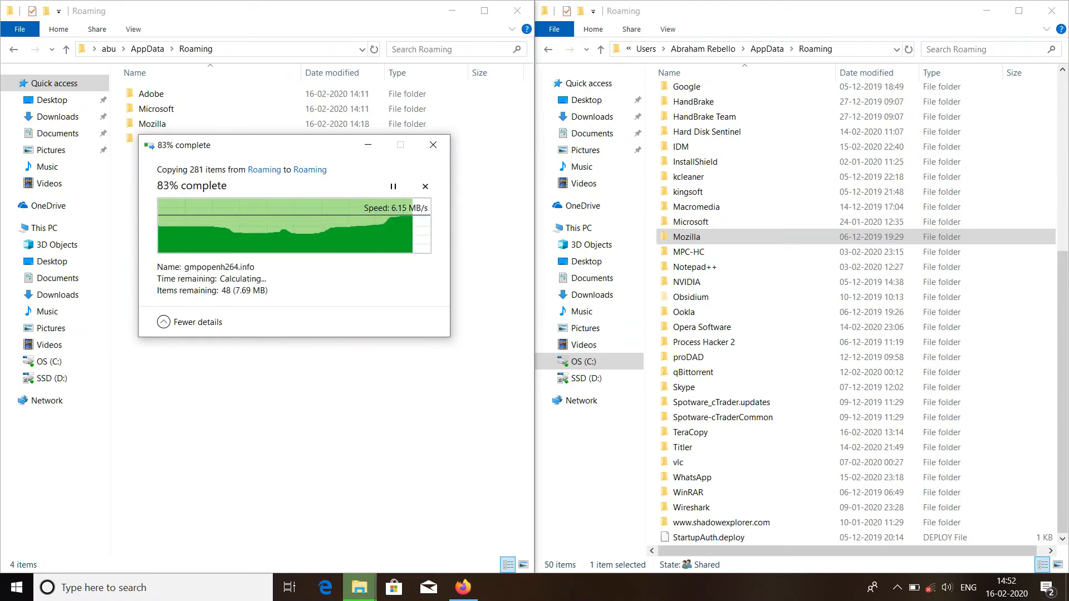
pyautogui.press('Tab')
pyautogui.press('Return')
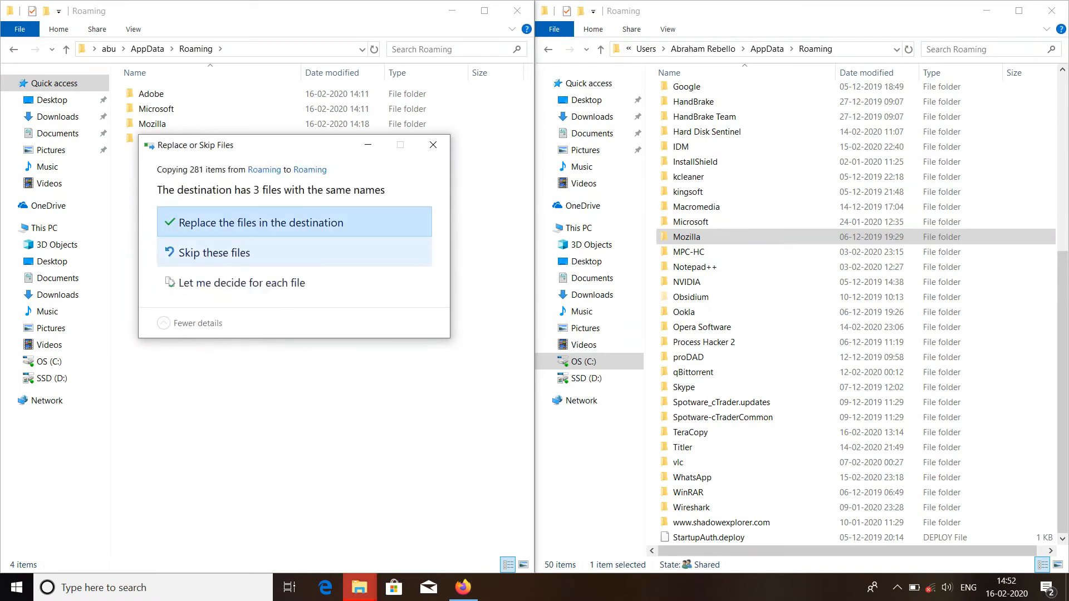
pyautogui.press('Return')
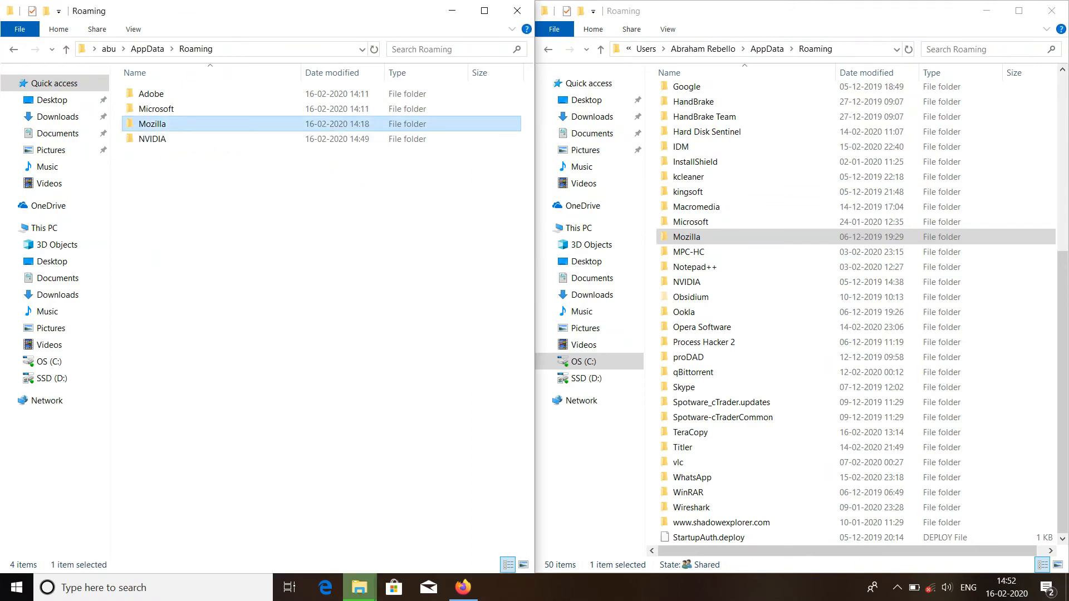
# - Switch to Firefox, show its bookmarks sidebar, and pin Firefox to the taskbar
pyautogui.click(462, 588)
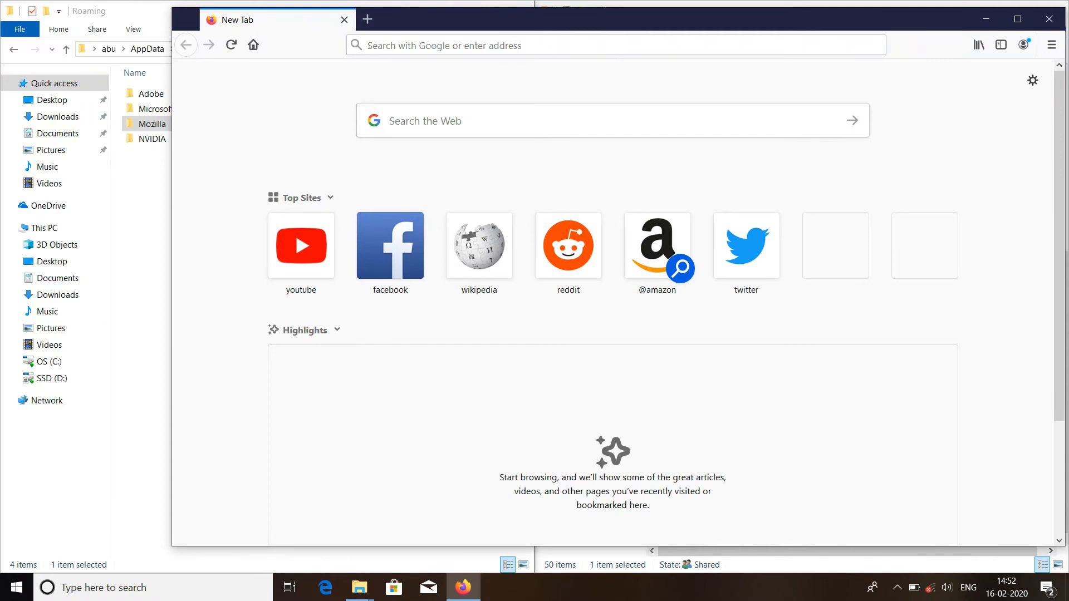
pyautogui.hotkey('ctrl', 'b')
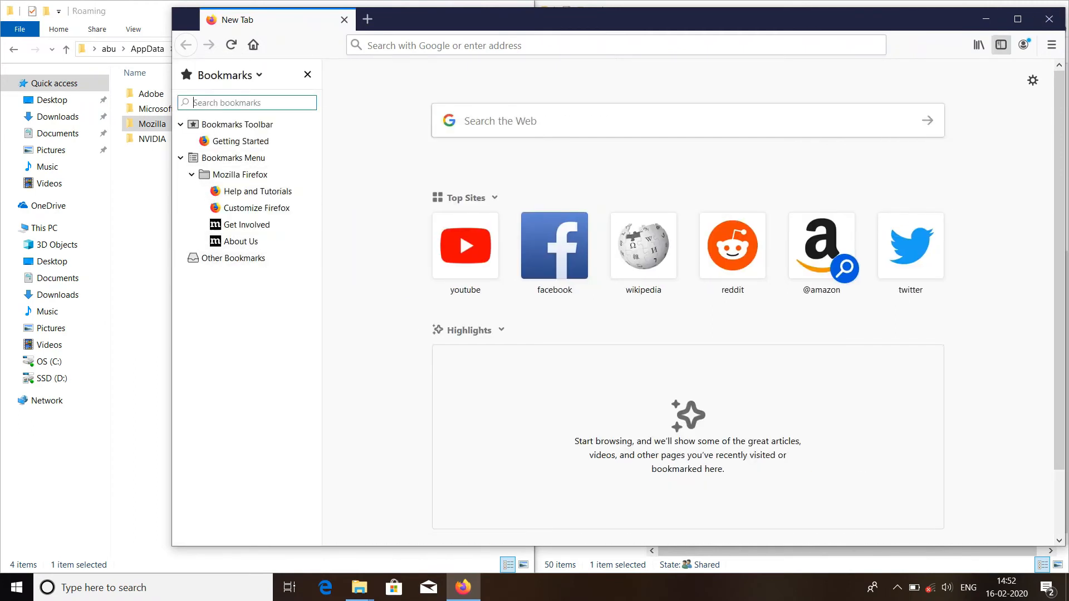
pyautogui.rightClick(463, 587)
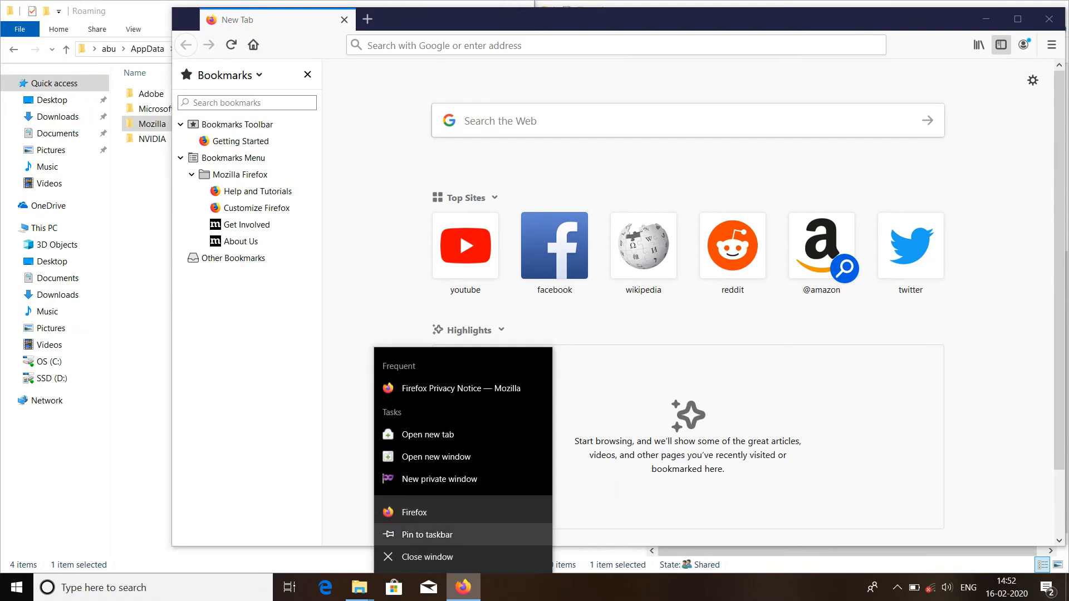
pyautogui.click(428, 535)
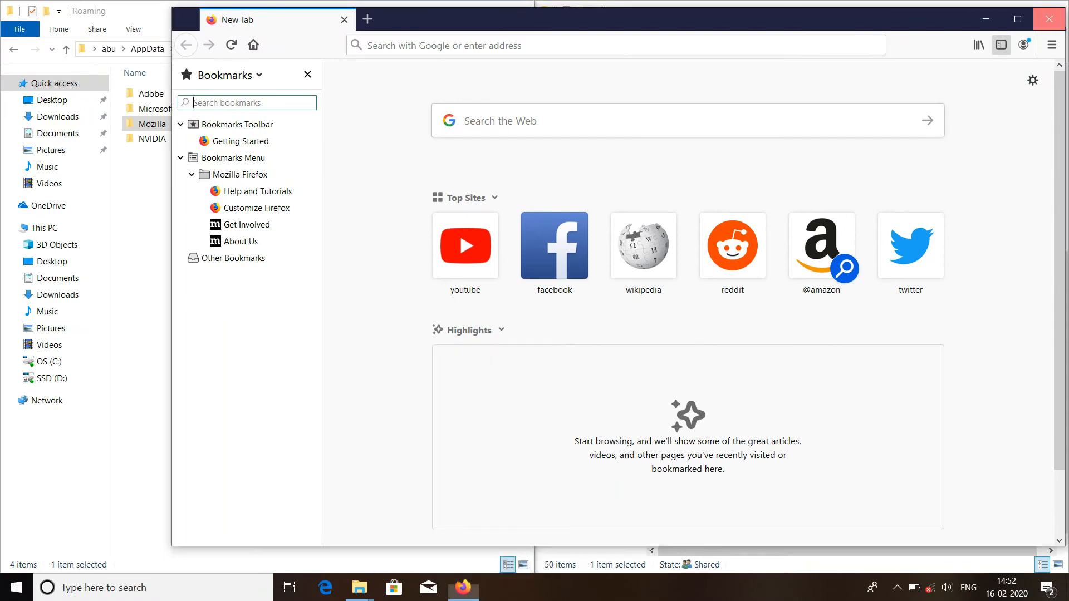
# - Relaunch Firefox and check the transferred bookmarks under Bookmarks Toolbar, Bookmarks Menu and Other Bookmarks in the sidebar
pyautogui.click(463, 587)
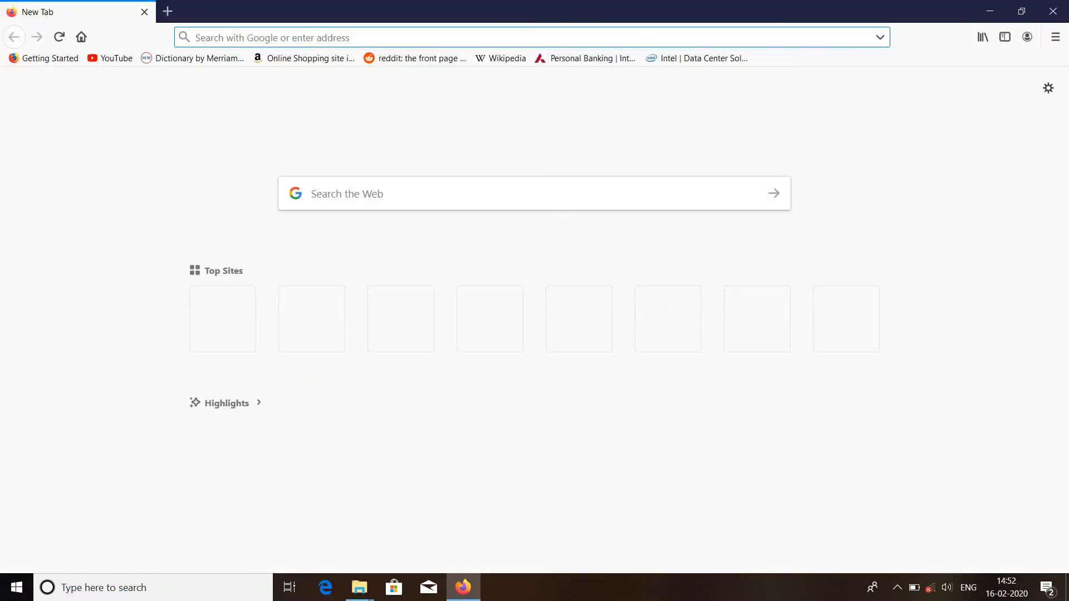
pyautogui.hotkey('ctrl', 'b')
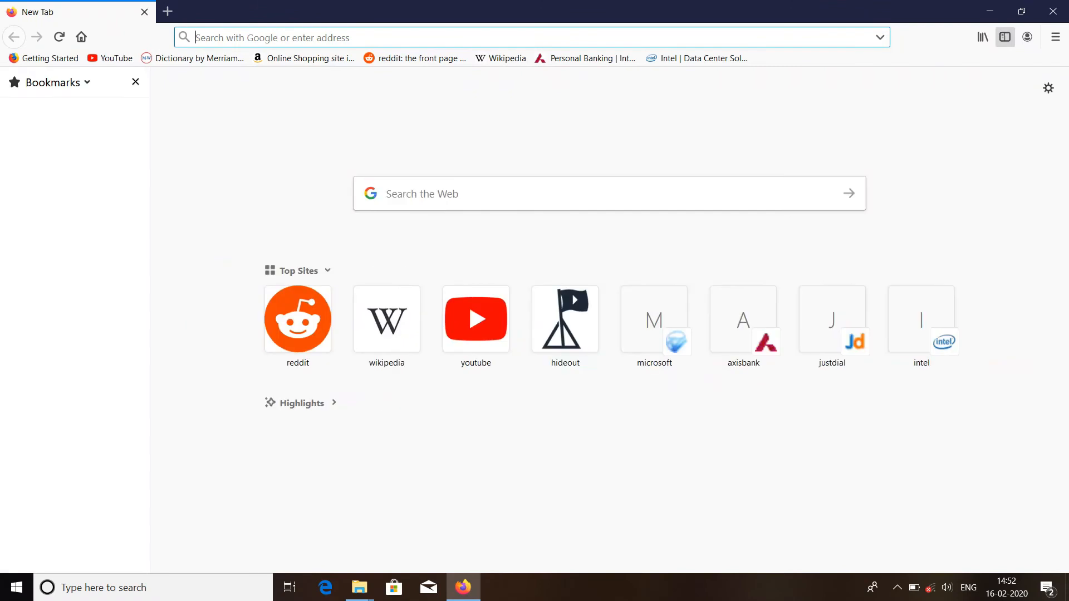
pyautogui.click(61, 131)
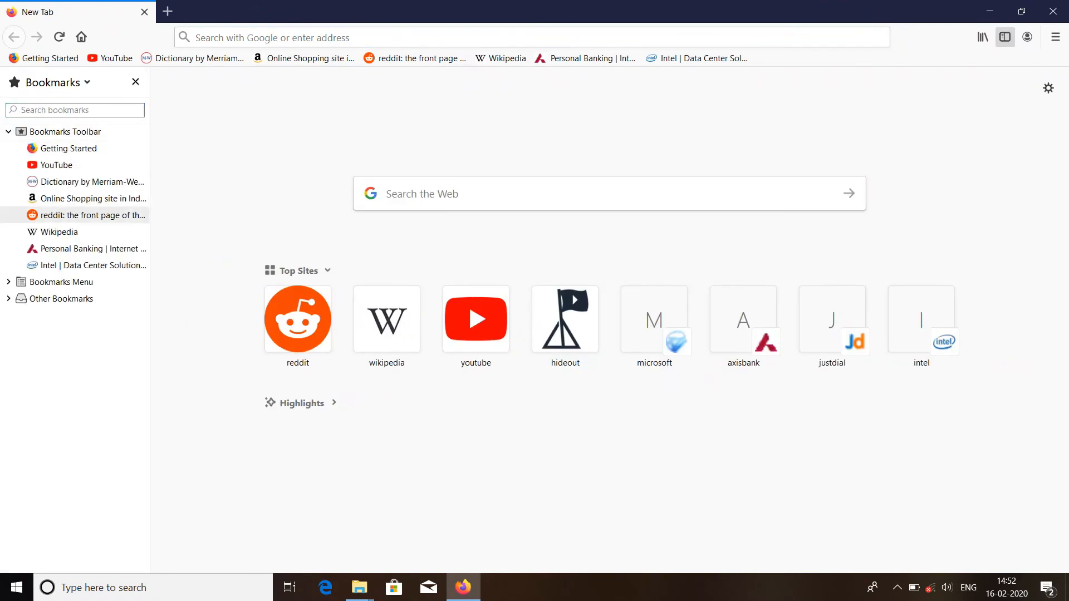
pyautogui.click(61, 282)
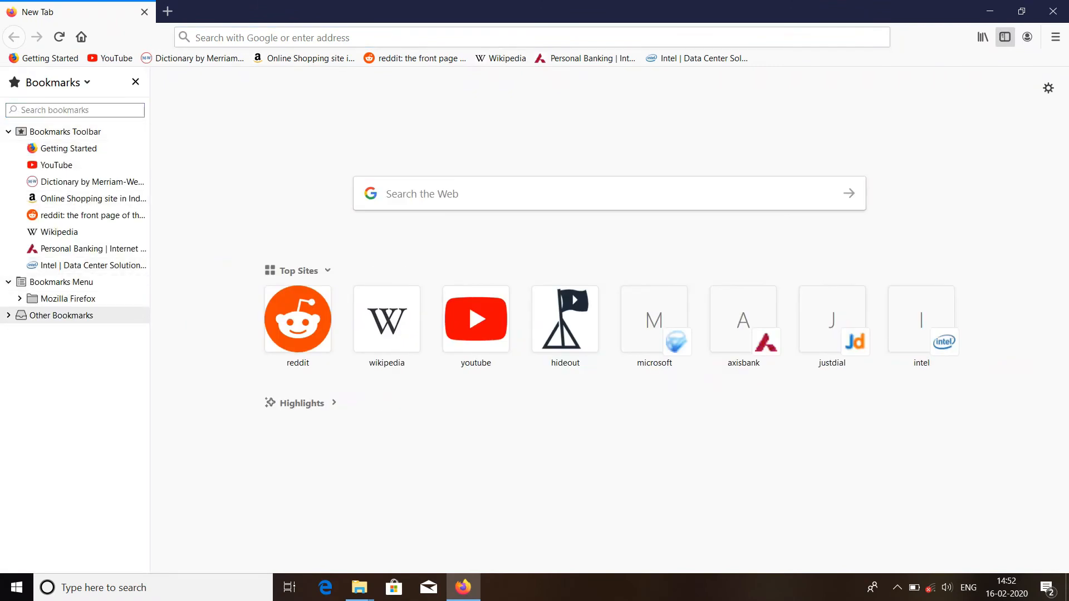
pyautogui.click(62, 316)
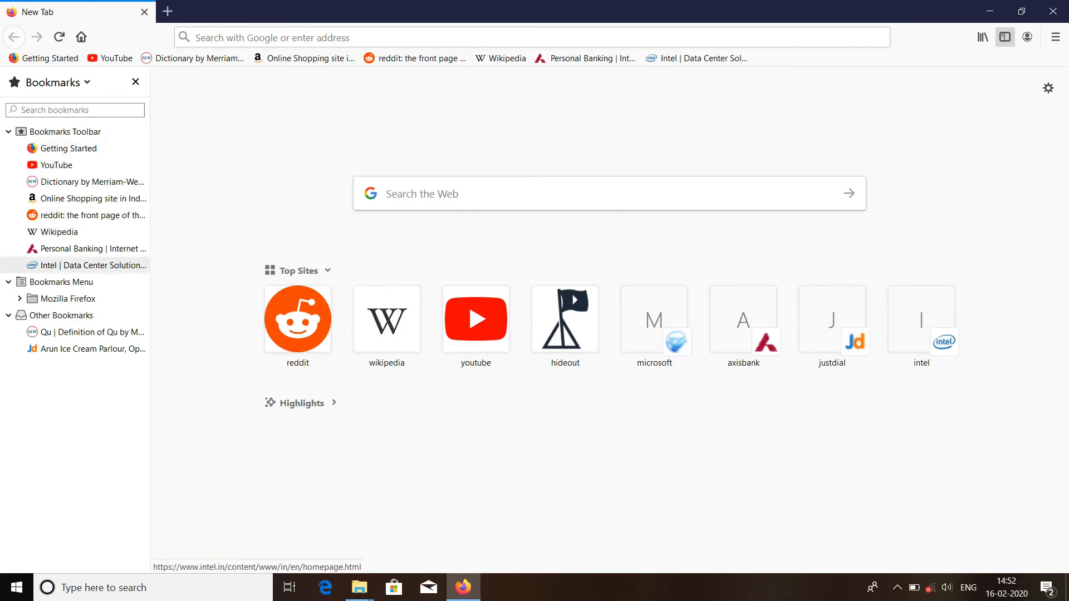
# - Reduce the Firefox window from full screen and look over the top sites on the new tab page
pyautogui.press('super+Down')
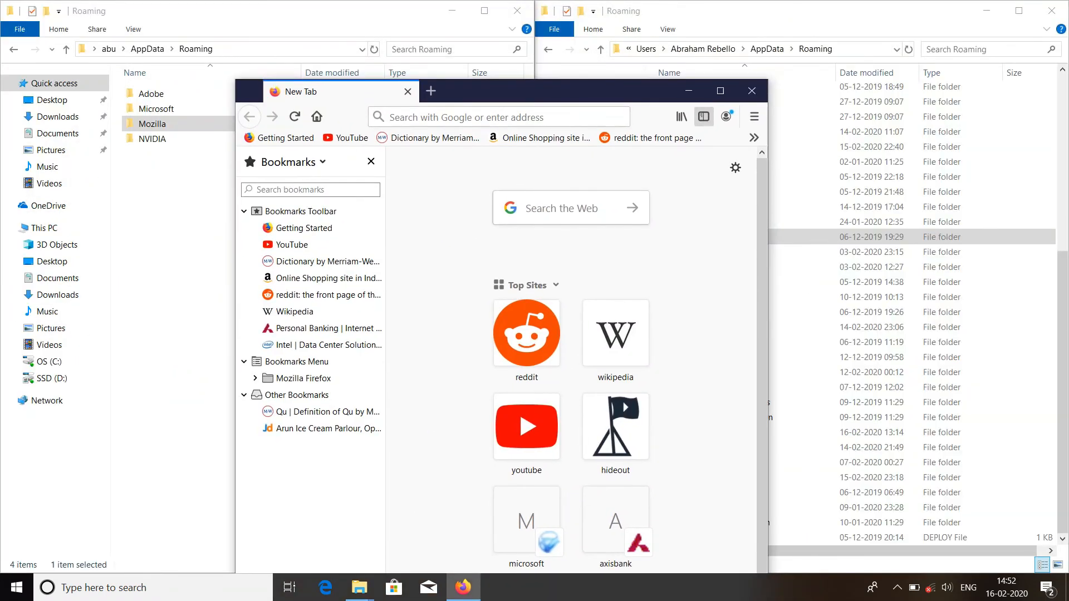
pyautogui.scroll(-2, 615, 306)
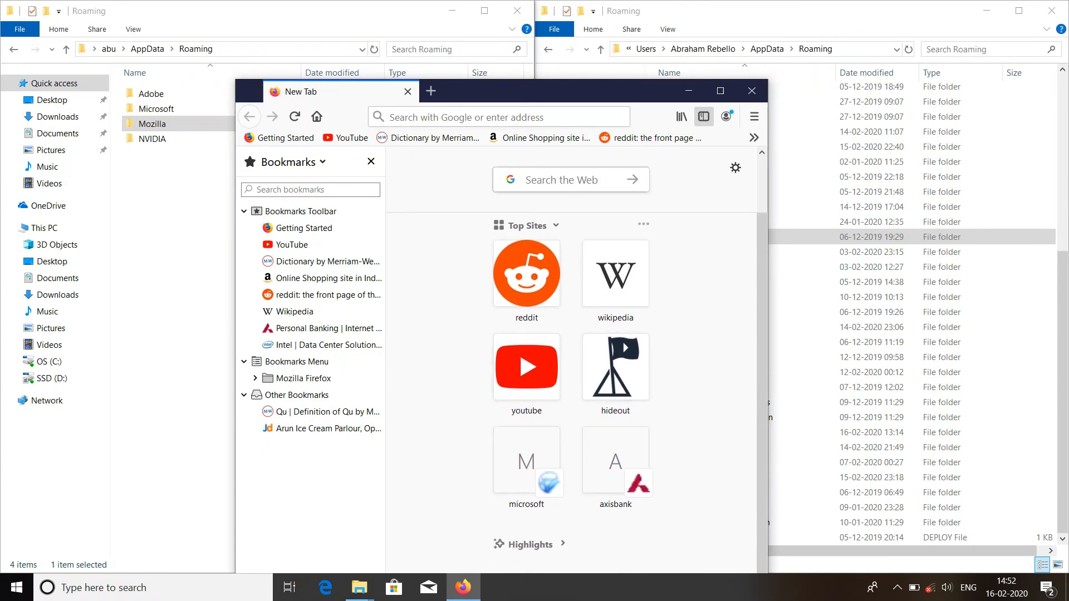
pyautogui.scroll(2, 571, 356)
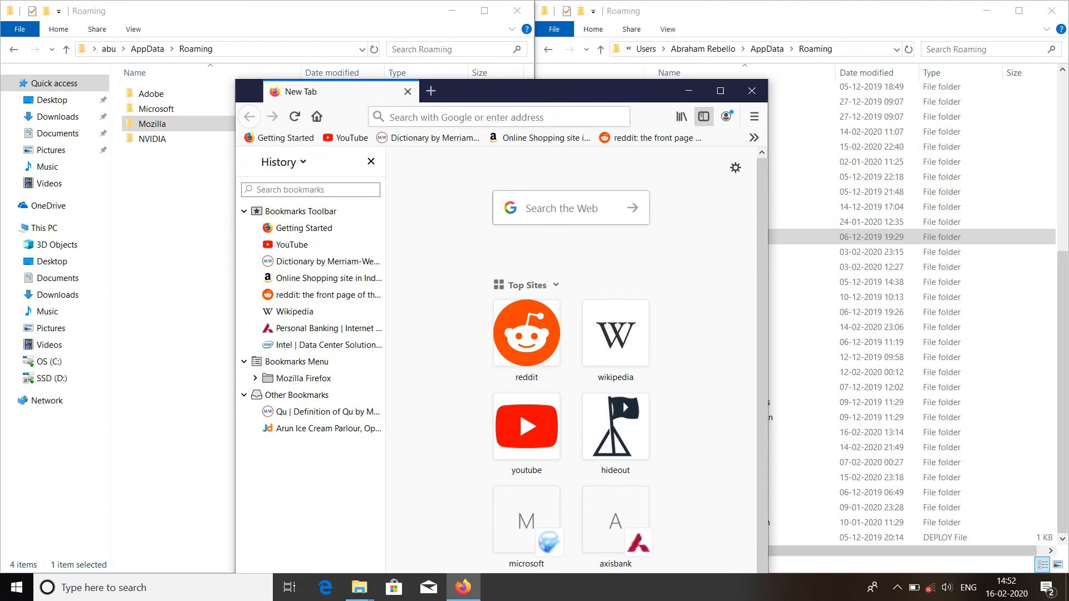
# - Show the browsing history in the sidebar and check its Yesterday, January, This month and December 2019 groups
pyautogui.hotkey('ctrl', 'h')
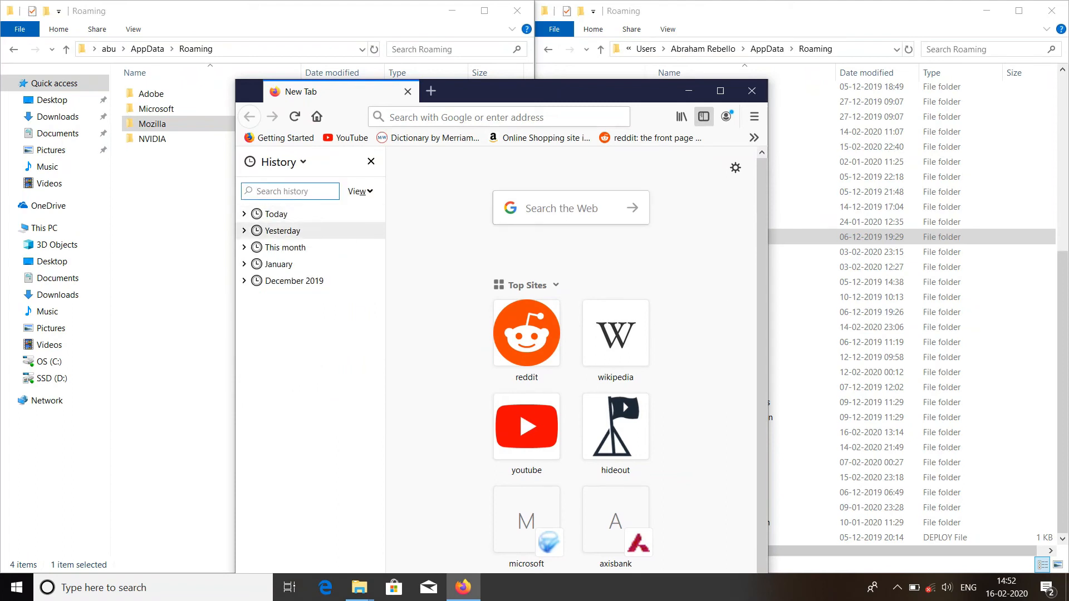
pyautogui.click(282, 230)
pyautogui.click(282, 230)
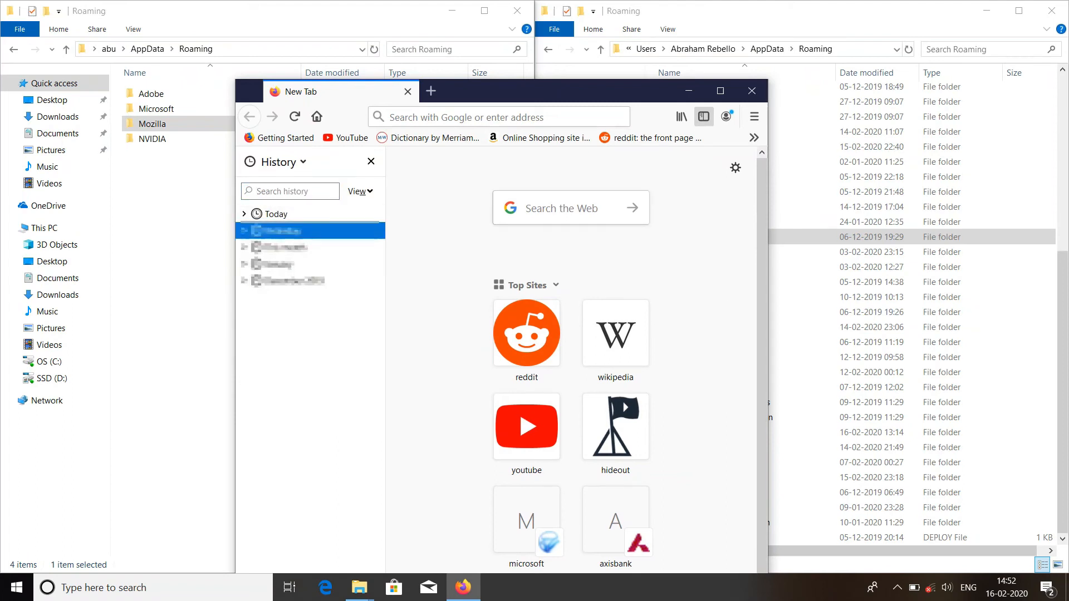
pyautogui.click(275, 263)
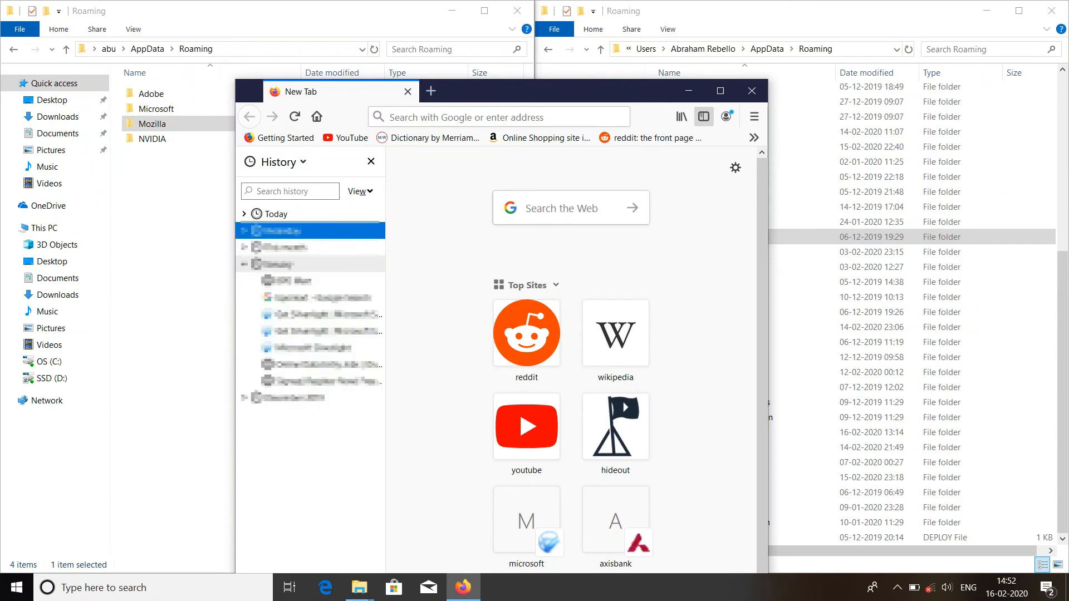
pyautogui.click(276, 264)
pyautogui.click(276, 247)
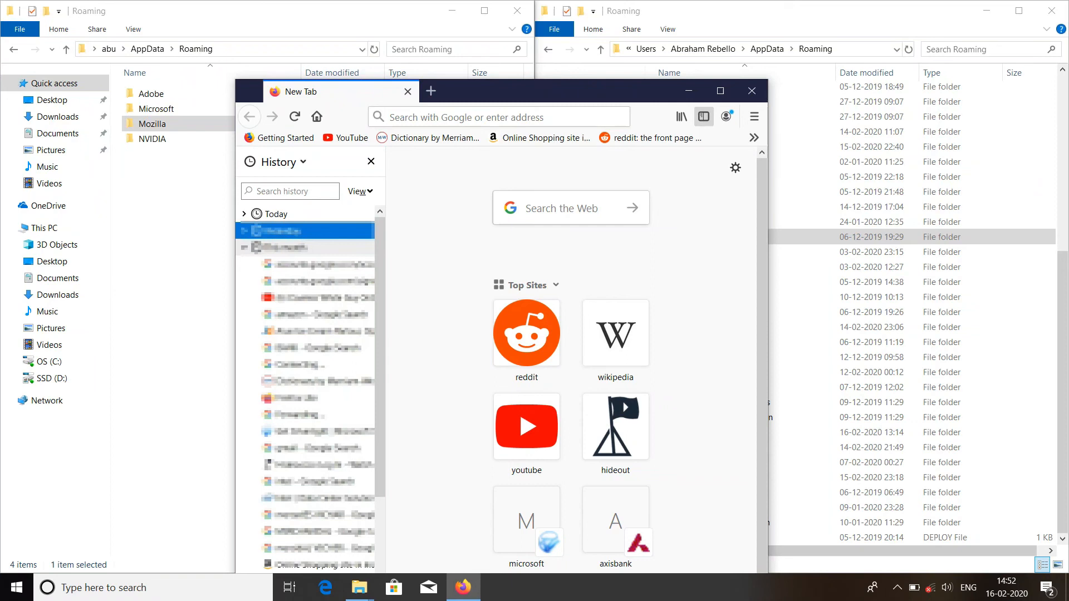
pyautogui.click(276, 247)
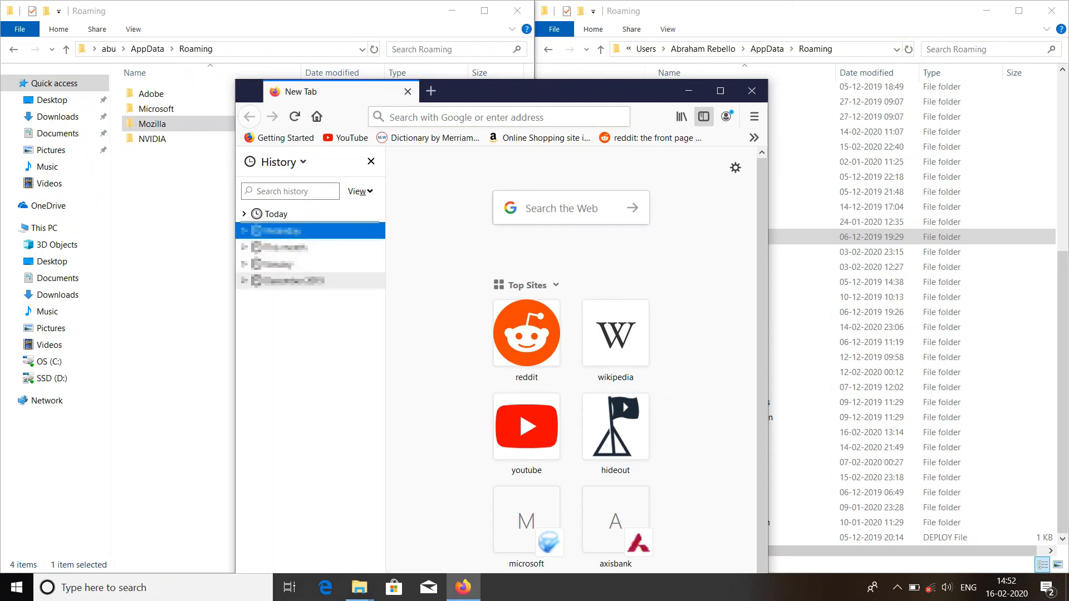
pyautogui.click(276, 280)
pyautogui.click(275, 280)
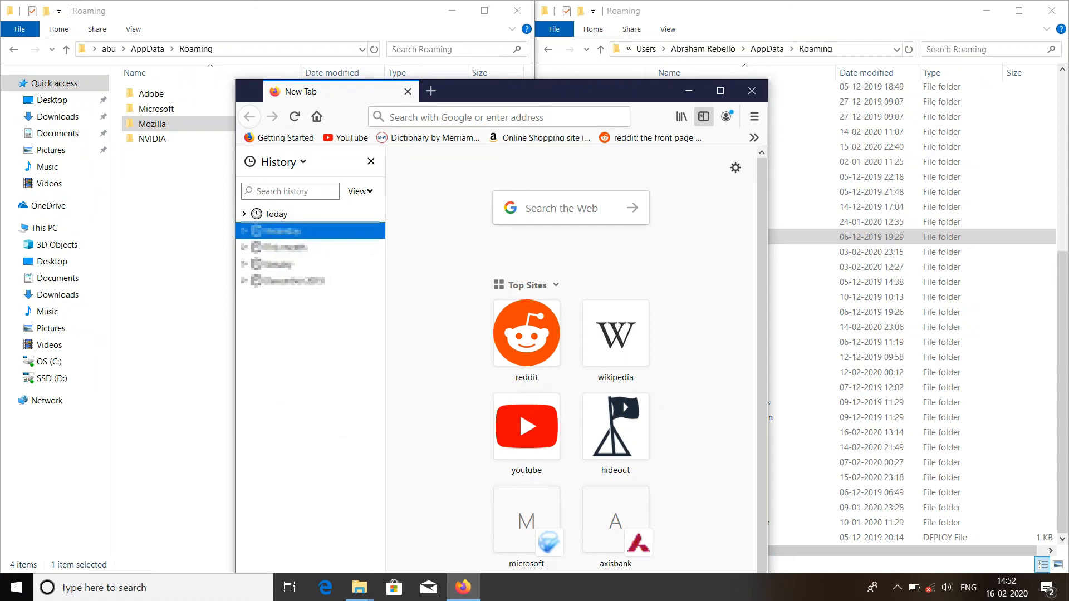
# - View the history sorted by site, most visited and last visited, and return it to sorting by date
pyautogui.click(361, 191)
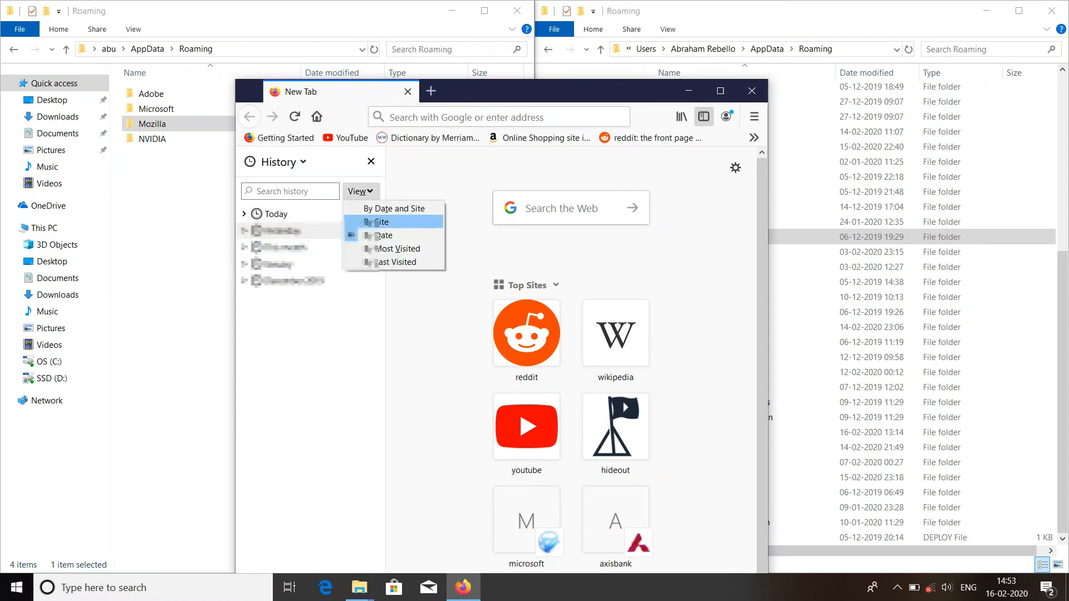
pyautogui.click(378, 220)
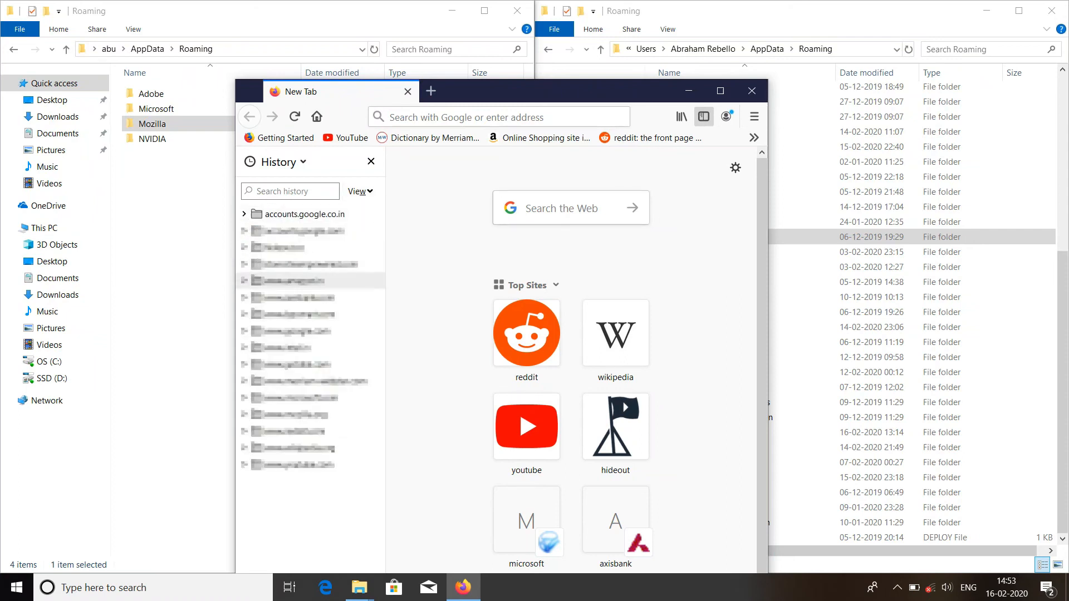
pyautogui.click(361, 191)
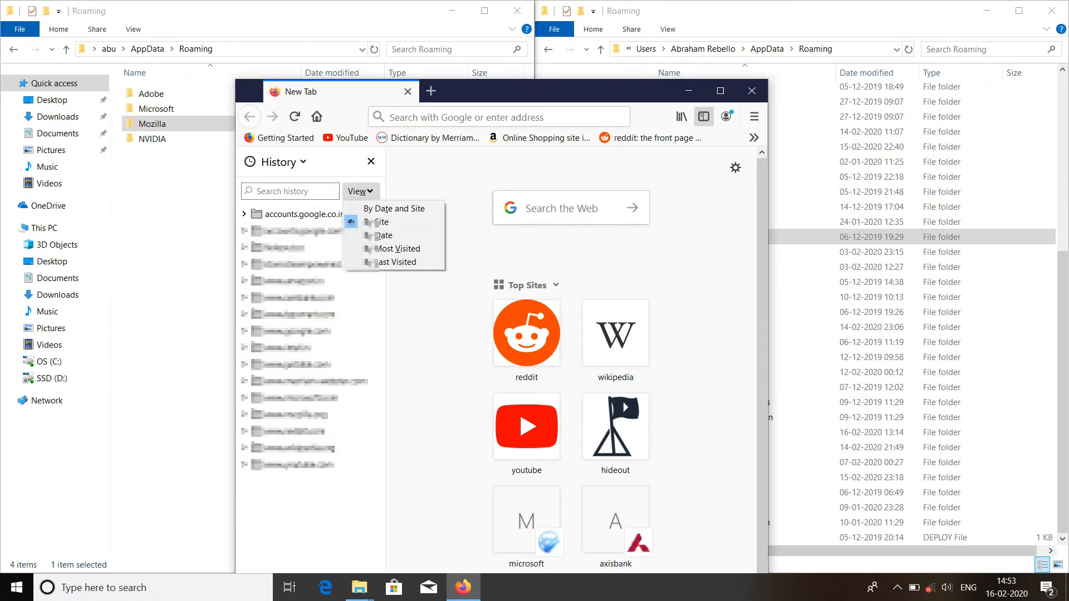
pyautogui.click(389, 247)
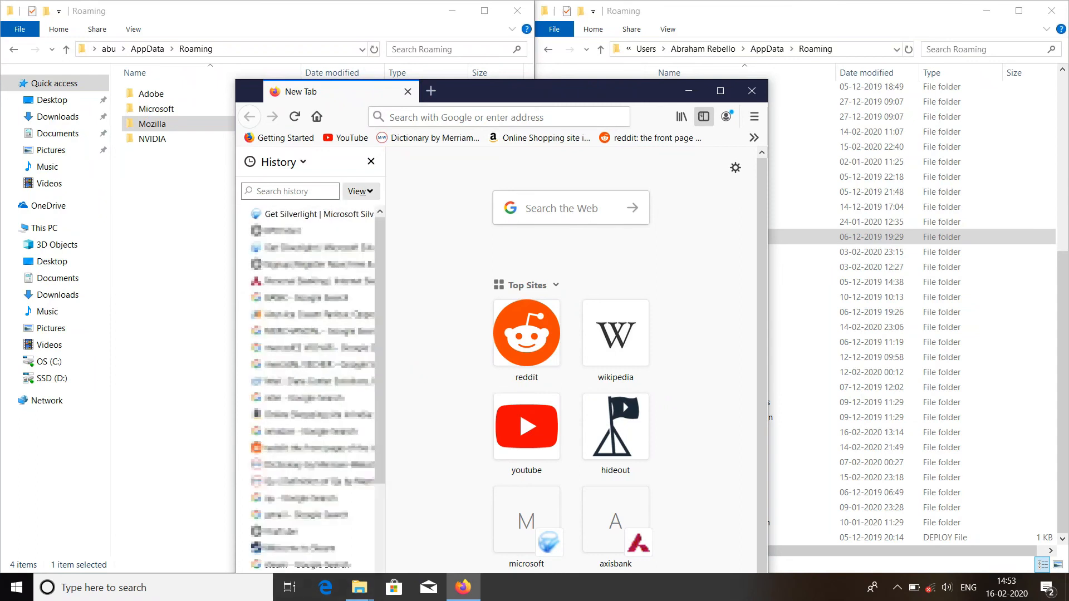
pyautogui.click(361, 190)
pyautogui.click(396, 262)
pyautogui.click(360, 191)
pyautogui.click(384, 221)
pyautogui.click(361, 191)
pyautogui.click(384, 235)
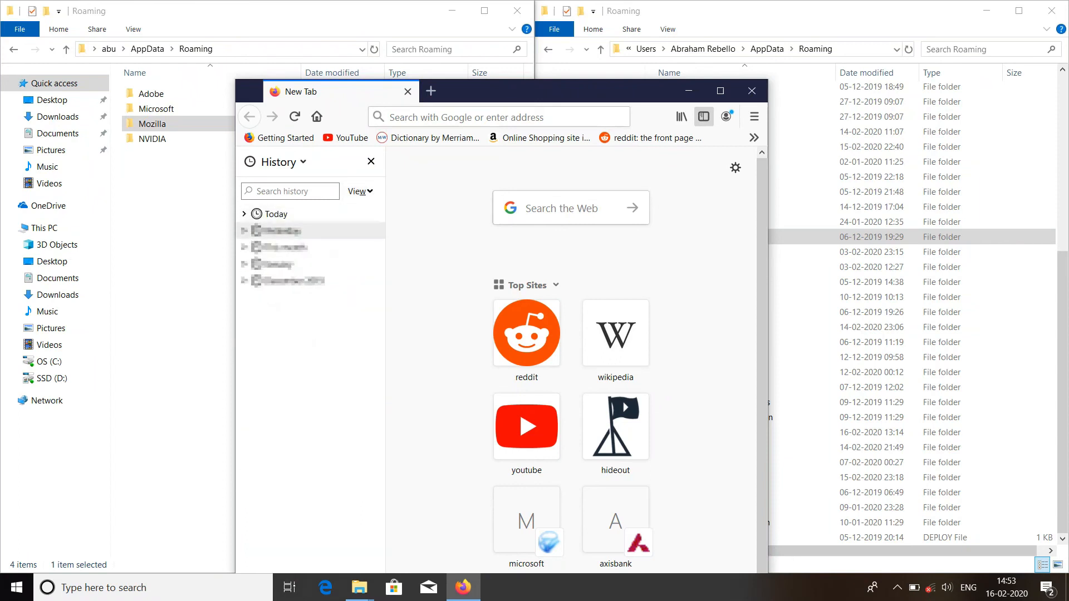